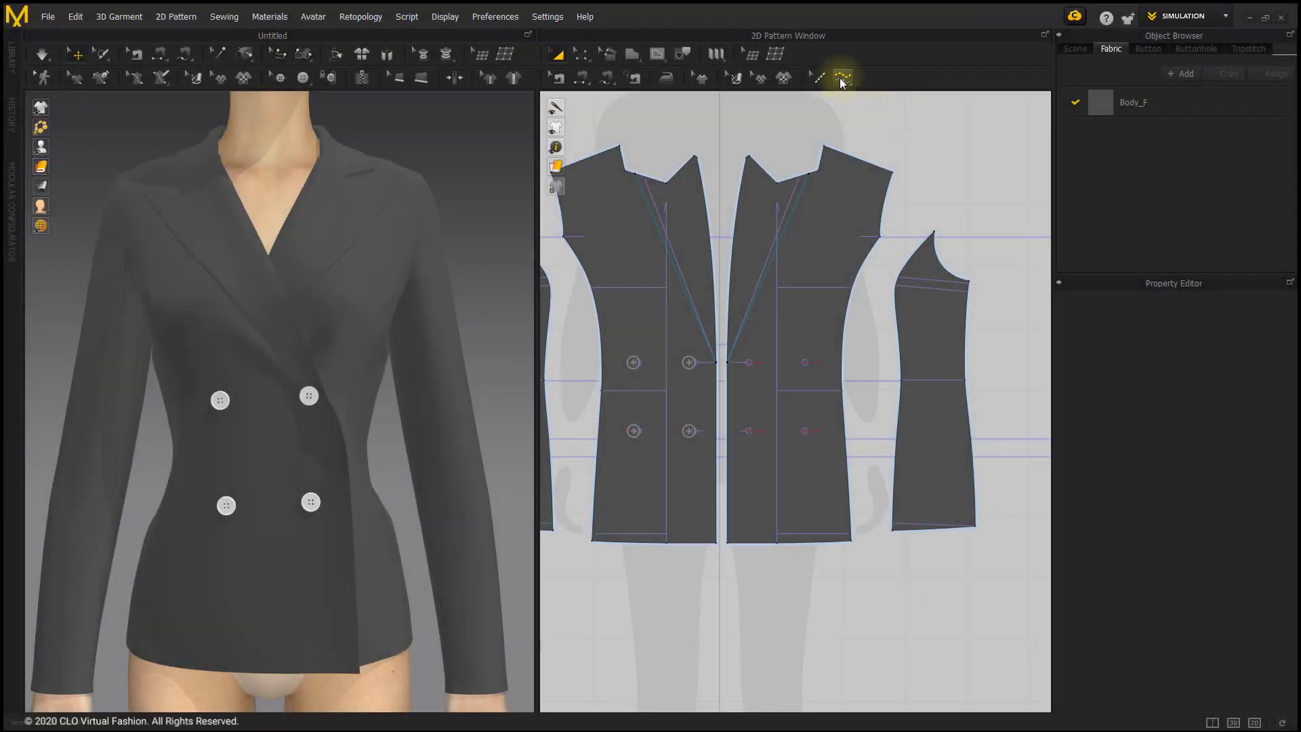
# Step: Switch the Create Topstitch tool to Segment Topstitch mode
pyautogui.moveTo(840, 77); pyautogui.dragTo(843, 99)
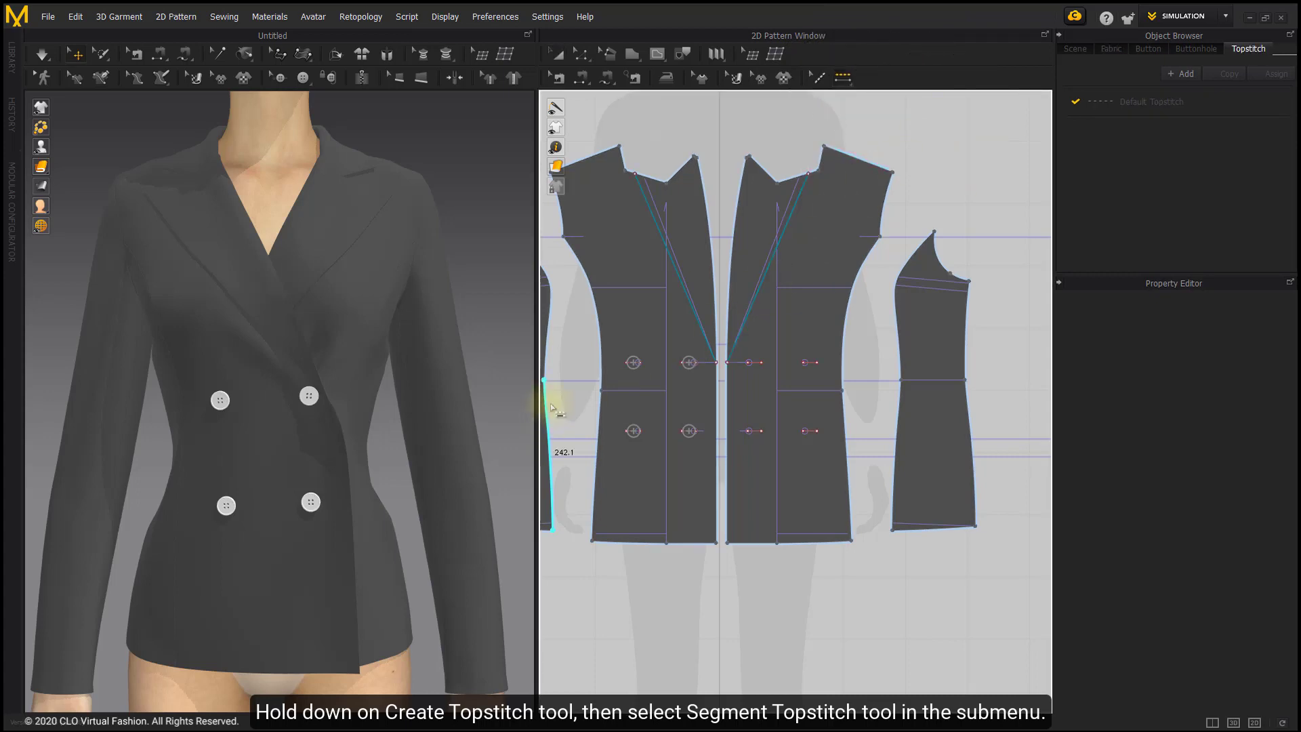
# Step: Place segment topstitches on the front armhole, the left front armhole and the diagonal dart line
pyautogui.click(611, 268)
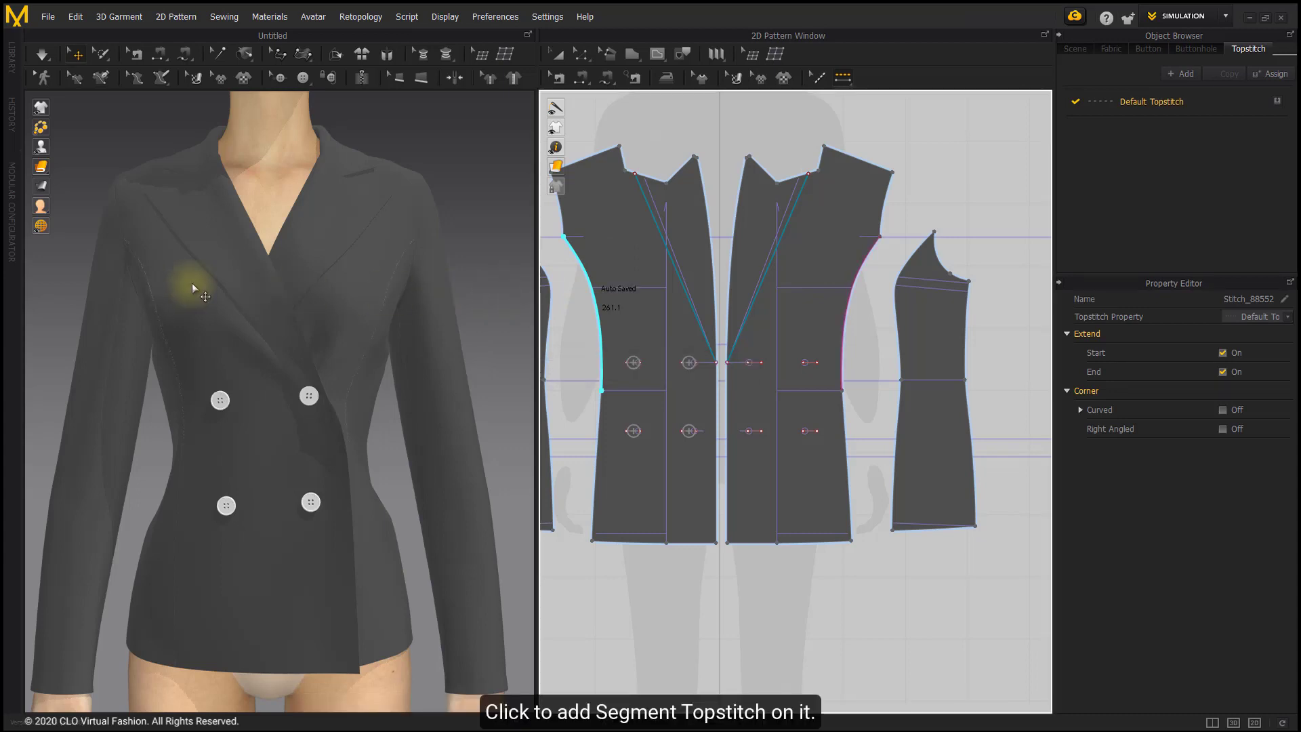
pyautogui.scroll(5, 315, 408)
pyautogui.click(368, 406)
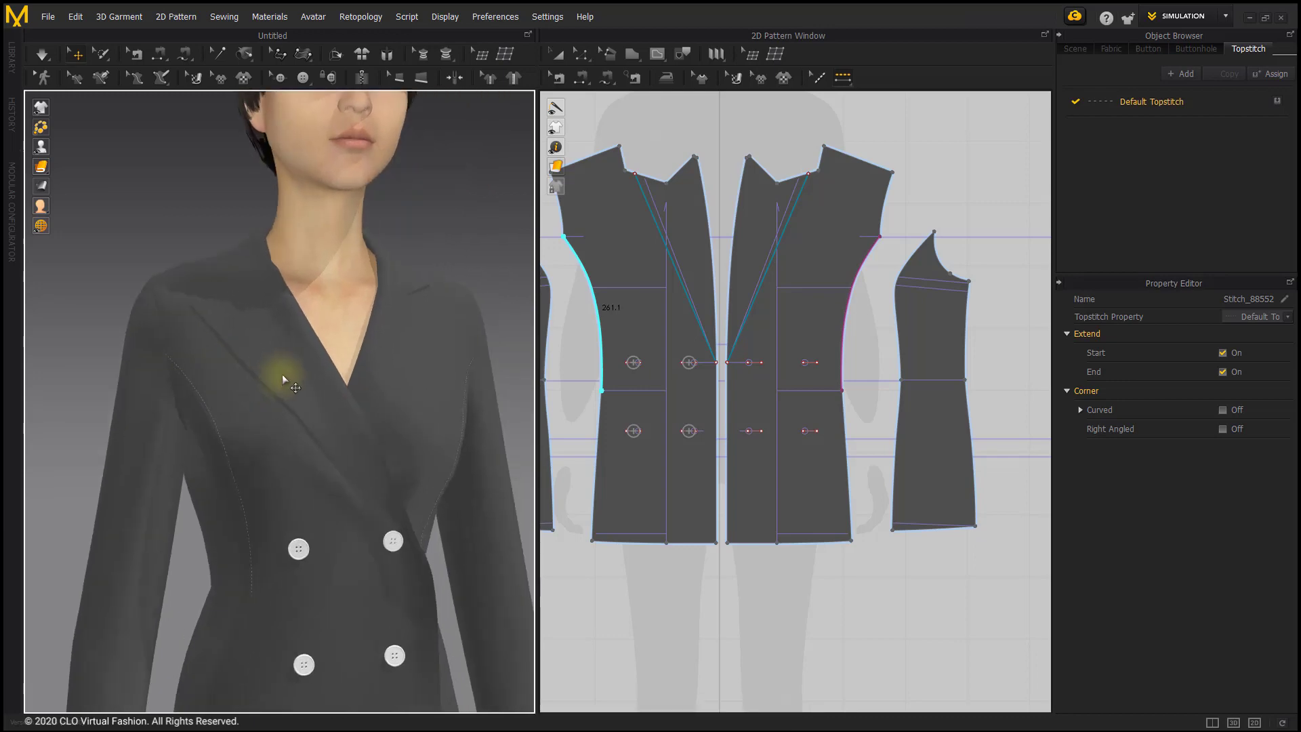
pyautogui.scroll(3, 282, 375)
pyautogui.click(671, 261)
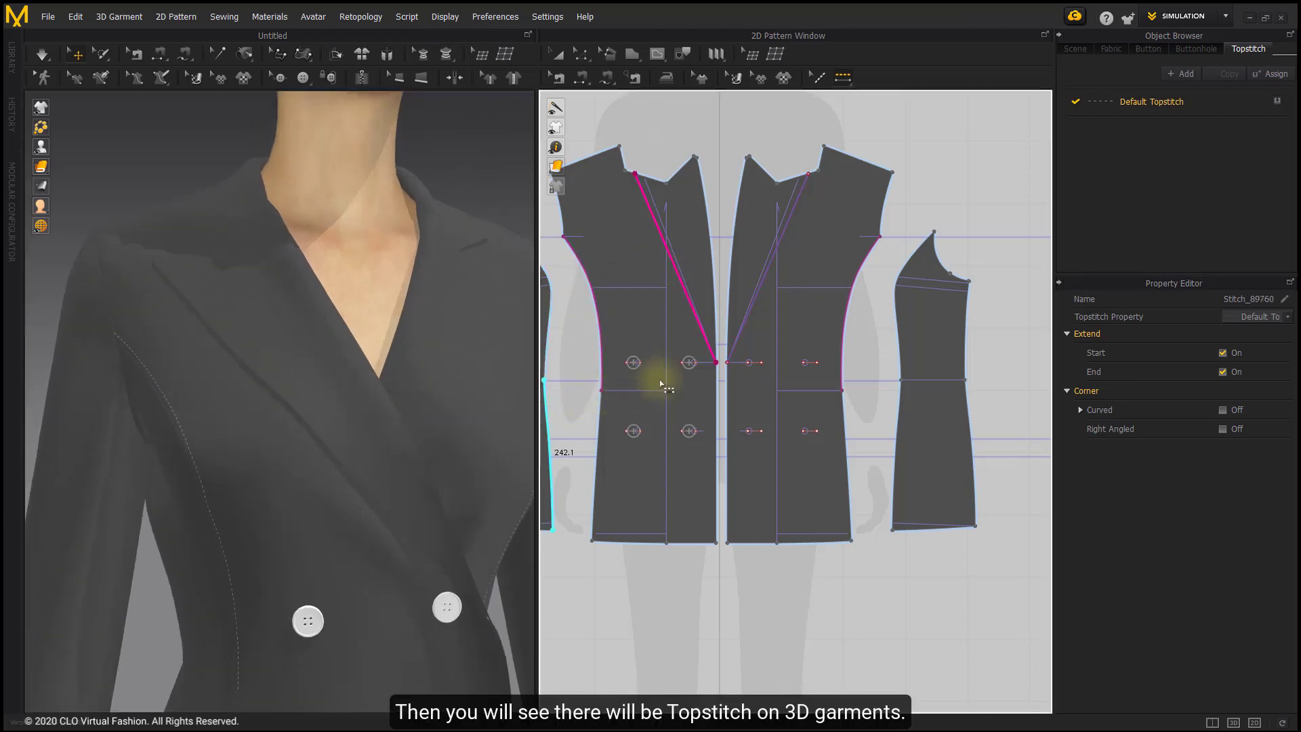
pyautogui.moveTo(274, 386); pyautogui.dragTo(276, 373, button='middle')
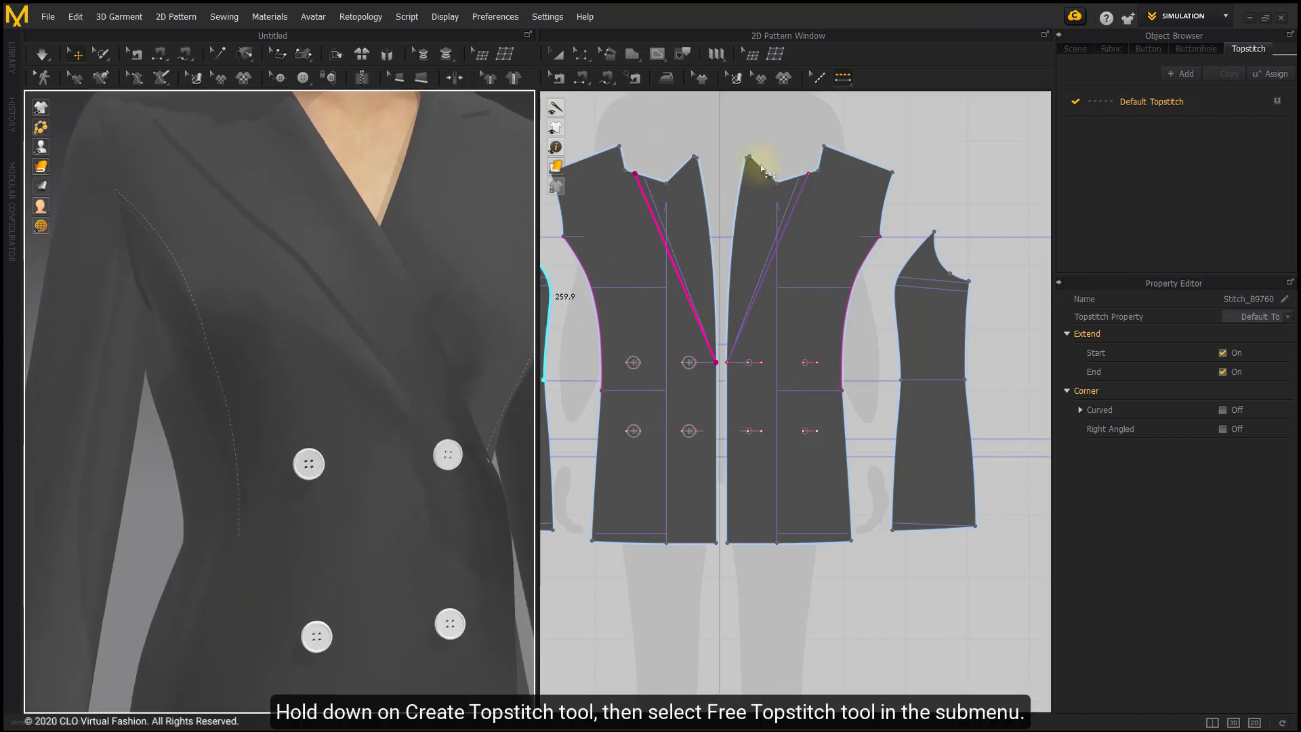
# Step: Draw a short Free Topstitch along one section of the left front's side edge
pyautogui.moveTo(840, 79); pyautogui.dragTo(843, 128)
pyautogui.moveTo(671, 435); pyautogui.dragTo(651, 387, button='middle')
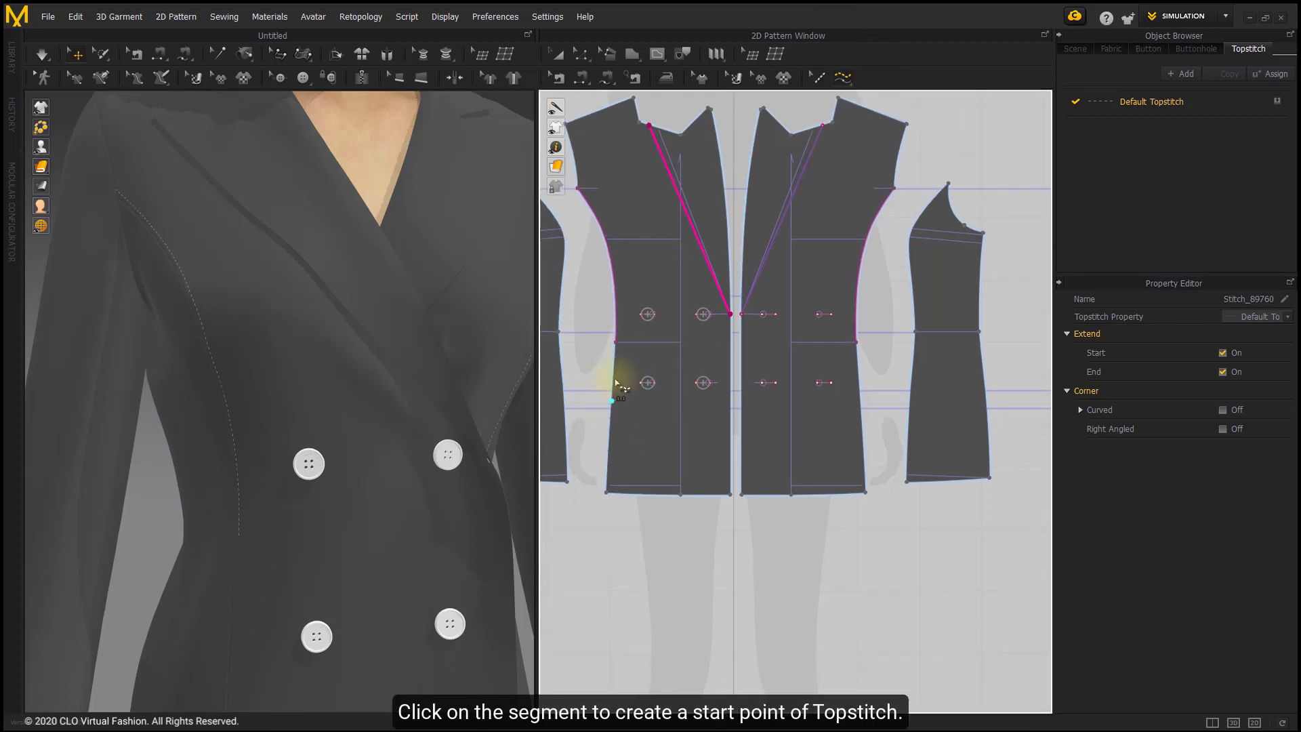
pyautogui.click(610, 420)
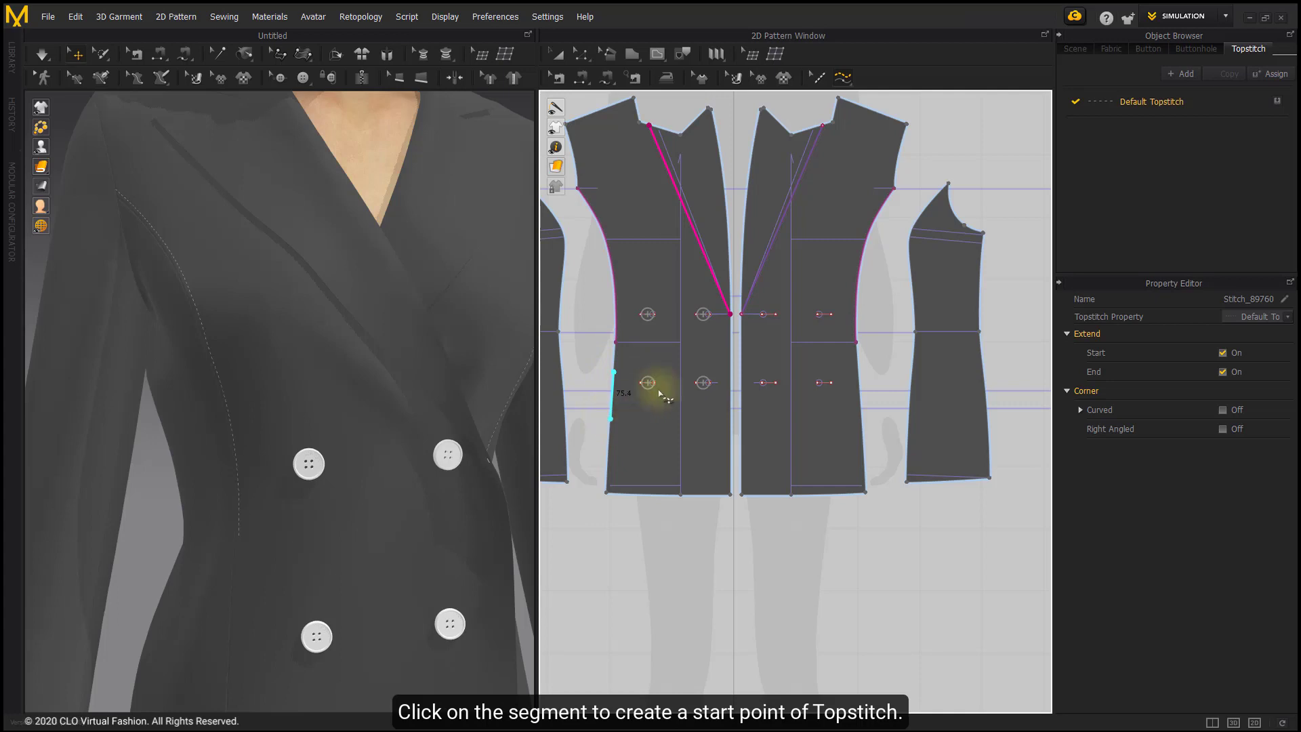
pyautogui.moveTo(395, 456); pyautogui.dragTo(396, 412, button='middle')
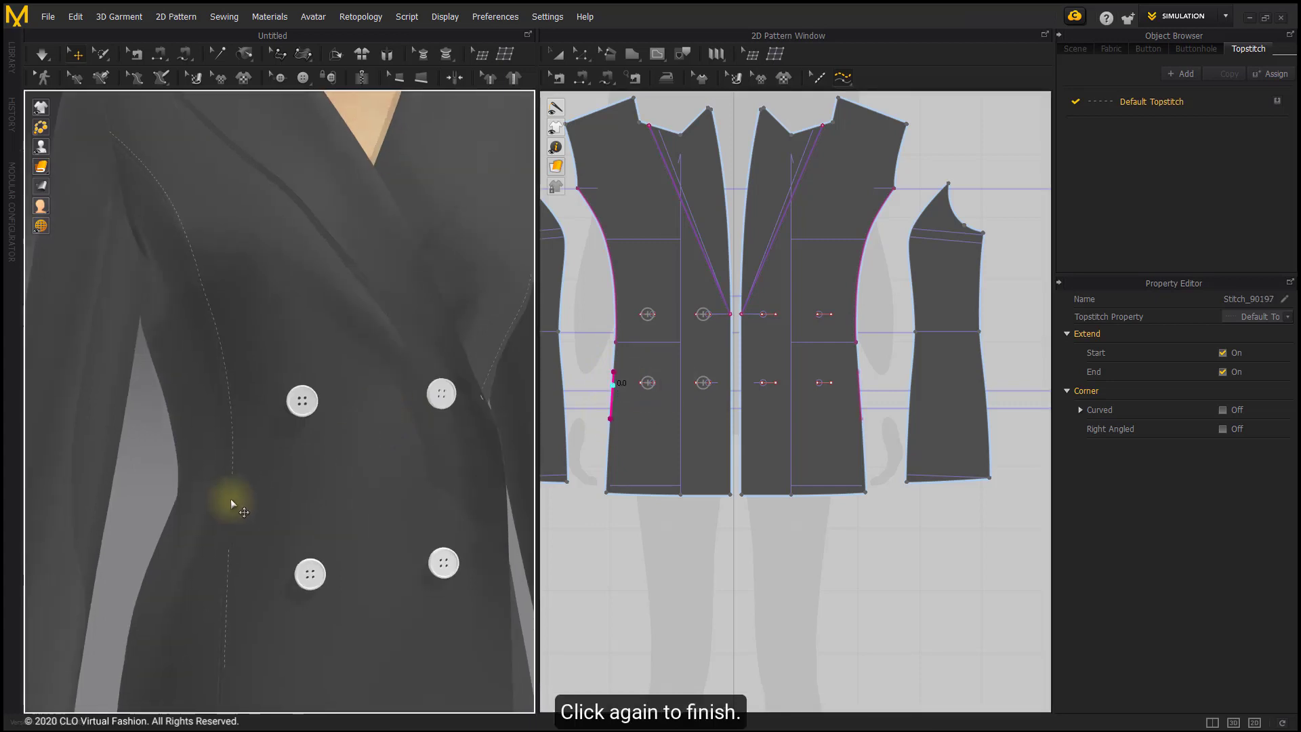
pyautogui.moveTo(233, 499); pyautogui.dragTo(275, 452, button='right')
pyautogui.moveTo(585, 298); pyautogui.dragTo(630, 292, button='middle')
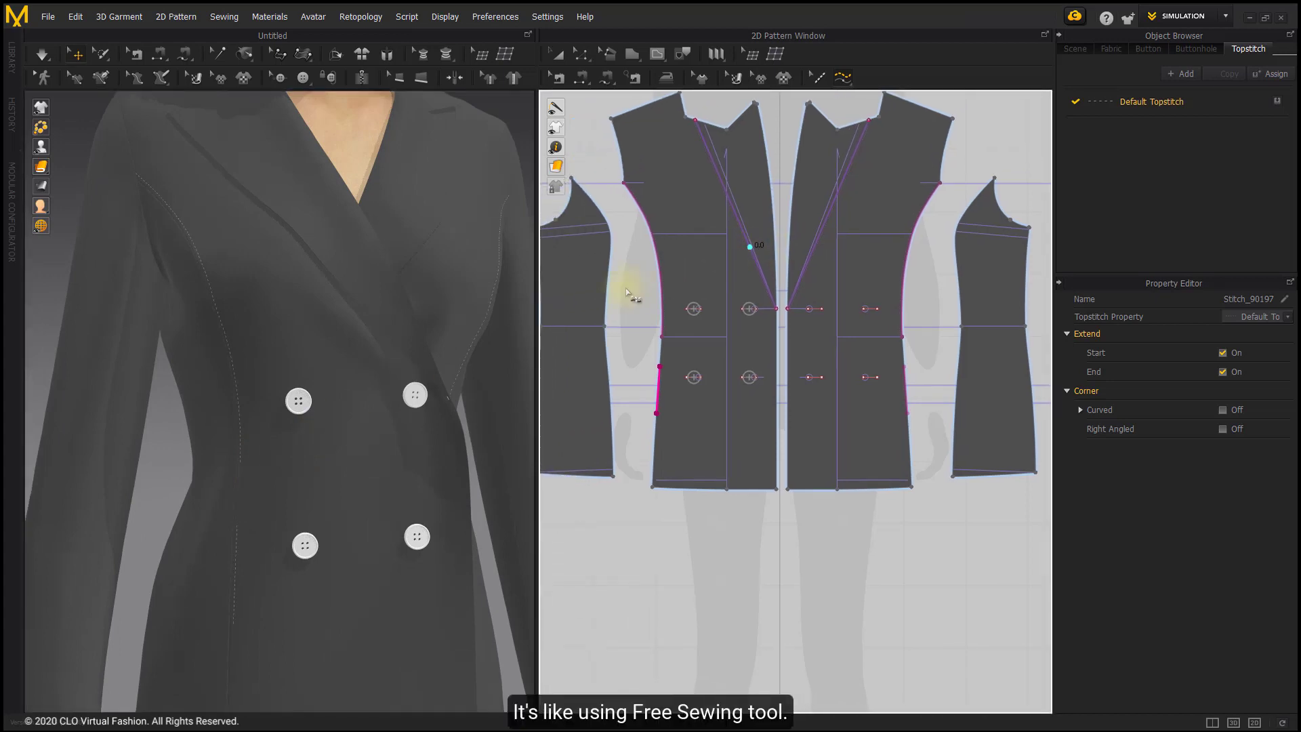
pyautogui.moveTo(770, 203); pyautogui.dragTo(702, 303, button='middle')
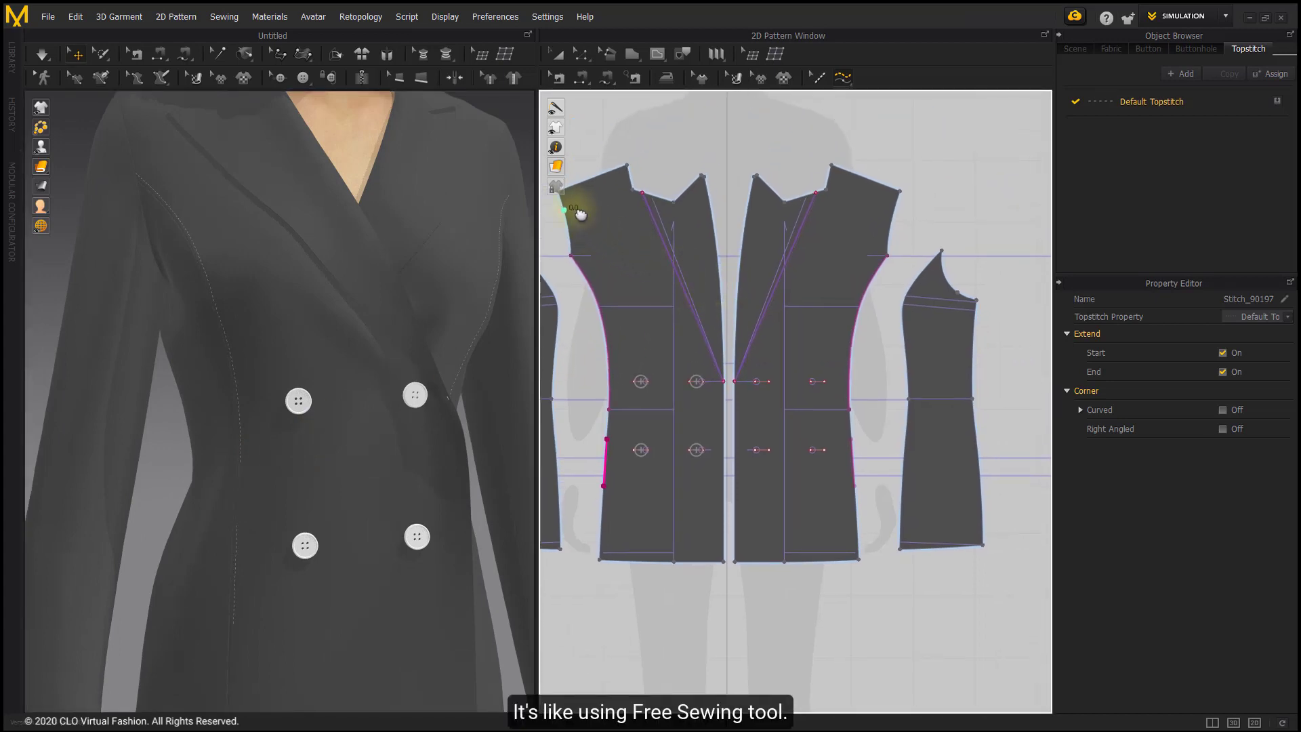
pyautogui.moveTo(580, 214); pyautogui.dragTo(587, 229, button='middle')
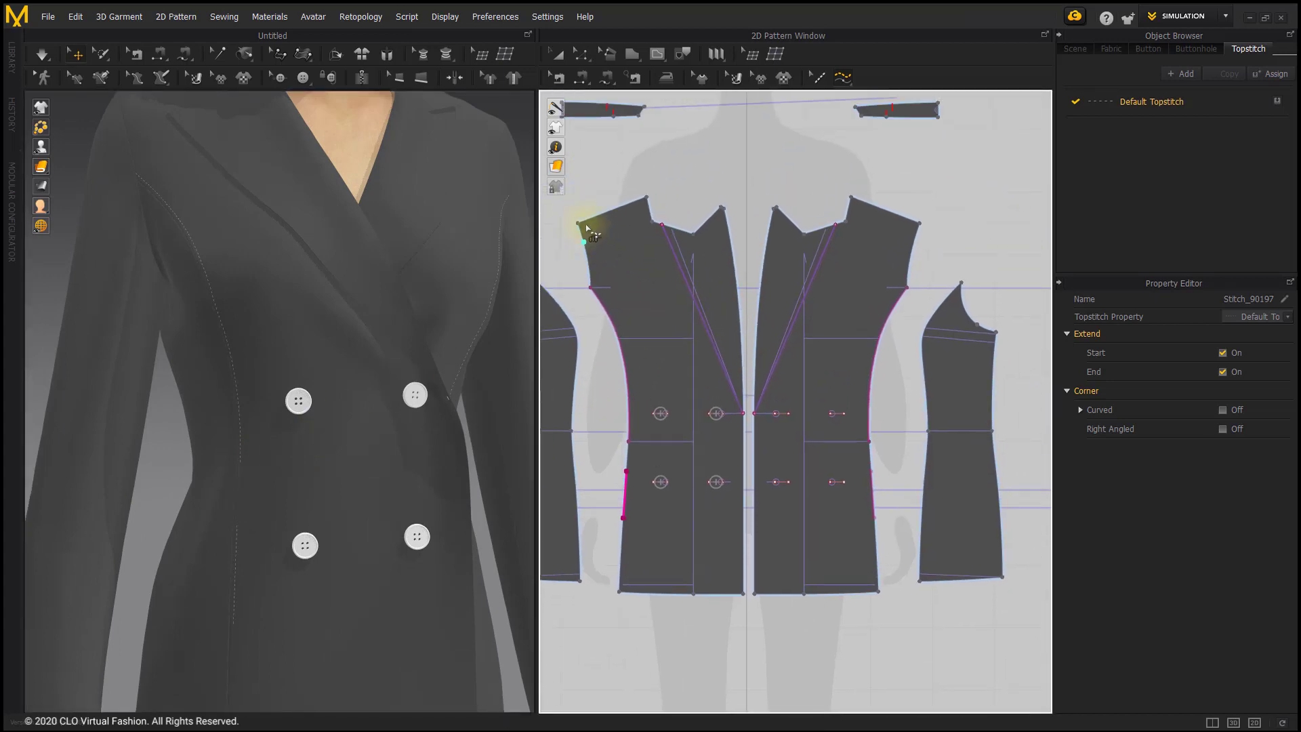
# Step: Create a free topstitch of exactly 55.2 mm total length at the top of the left front armhole
pyautogui.rightClick(584, 261)
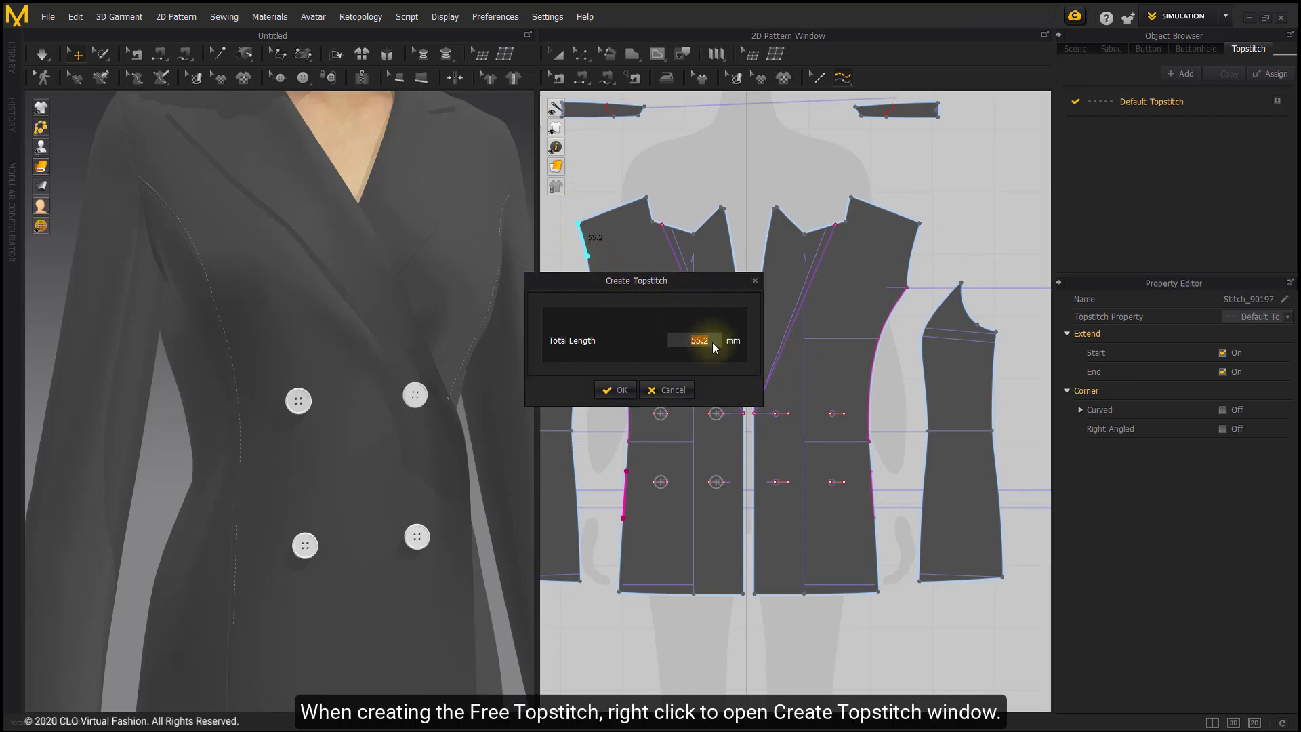
pyautogui.click(620, 391)
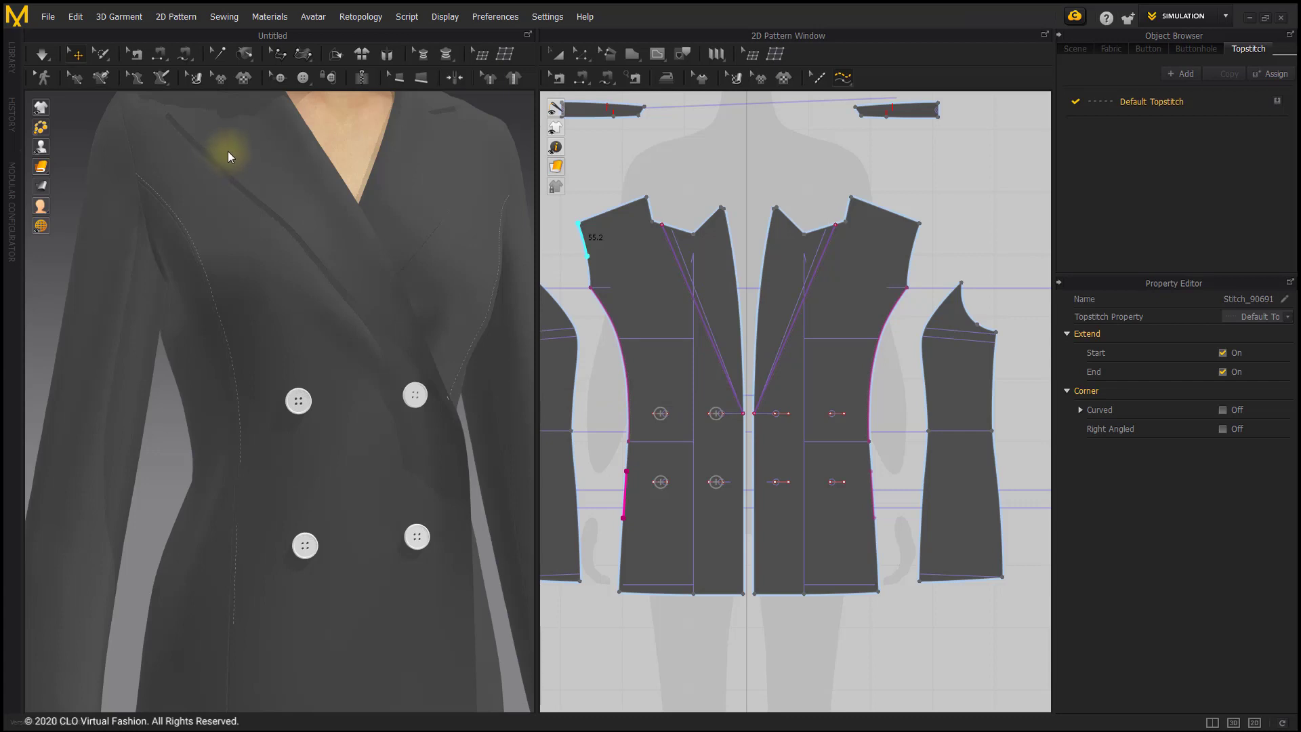
pyautogui.scroll(5, 320, 459)
pyautogui.moveTo(109, 326); pyautogui.dragTo(311, 349, button='right')
# Step: Add a paired seamline topstitch to the back centre seam using Edit Sewing
pyautogui.scroll(-6, 697, 227)
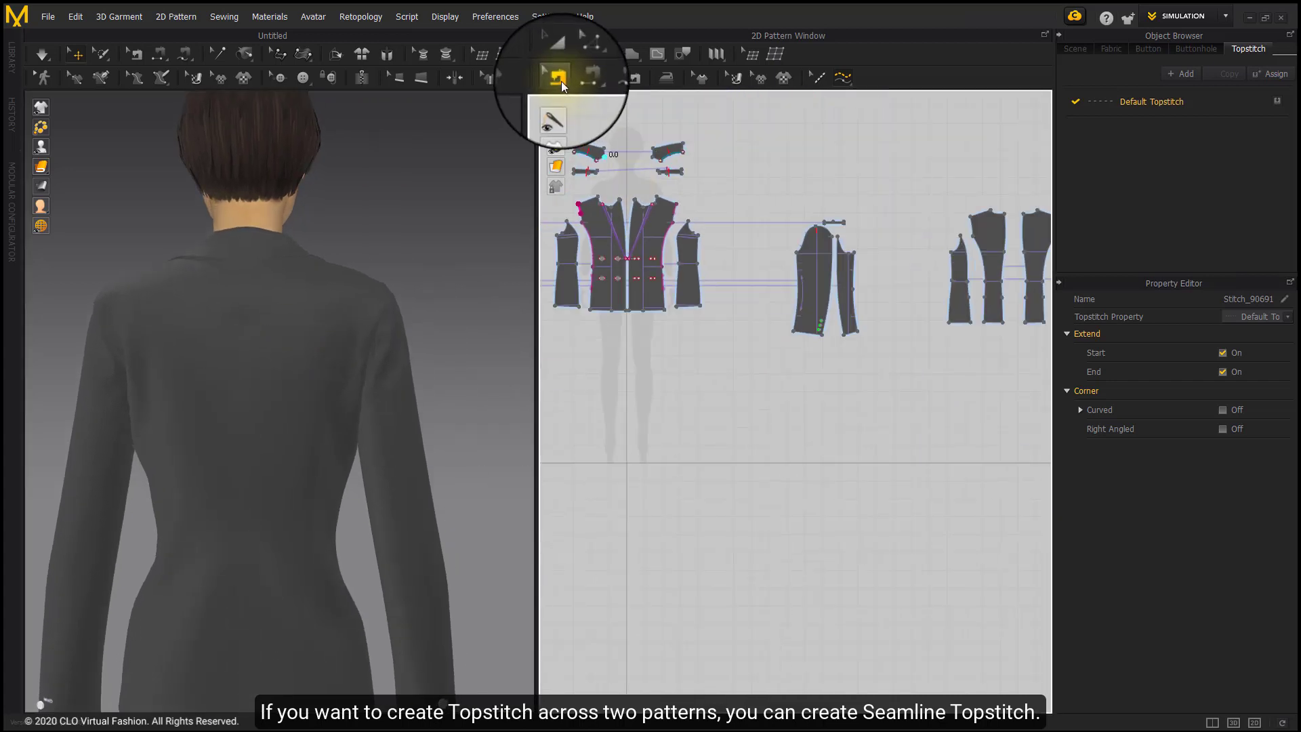
pyautogui.click(560, 80)
pyautogui.scroll(4, 900, 209)
pyautogui.scroll(2, 847, 310)
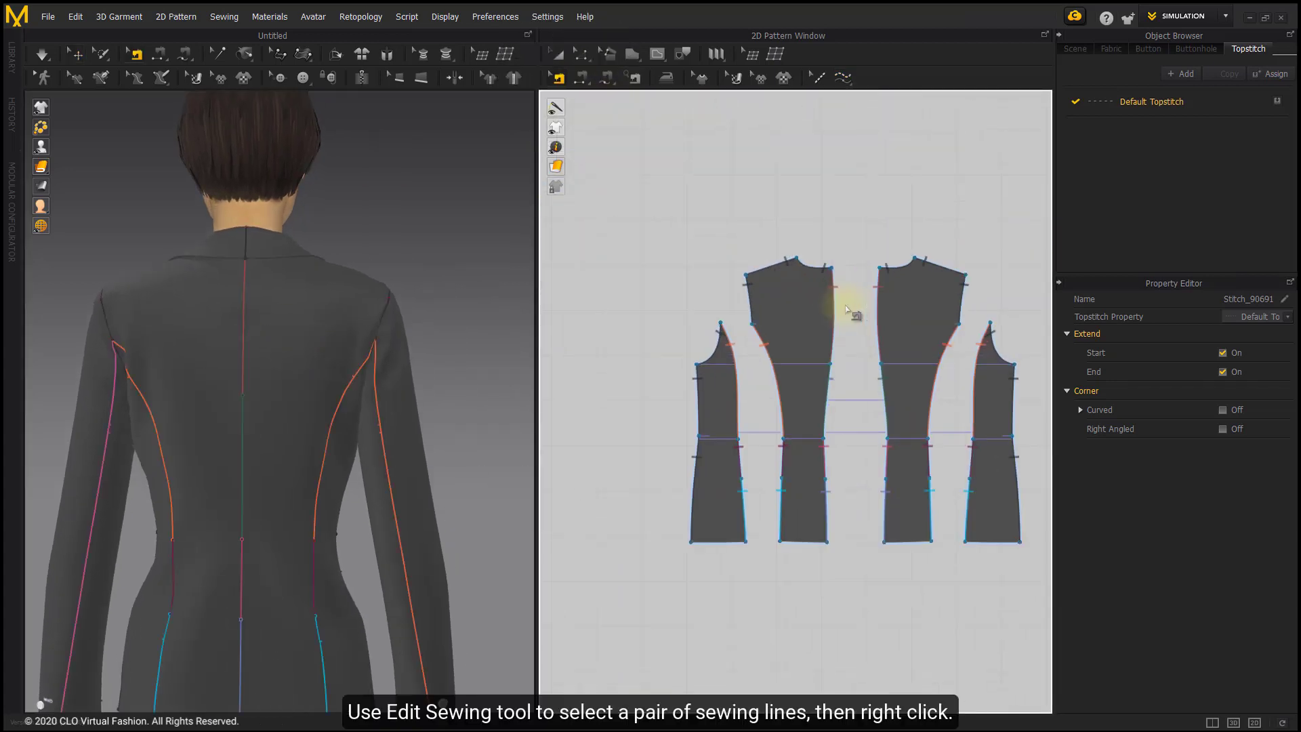
pyautogui.scroll(5, 847, 310)
pyautogui.click(817, 288)
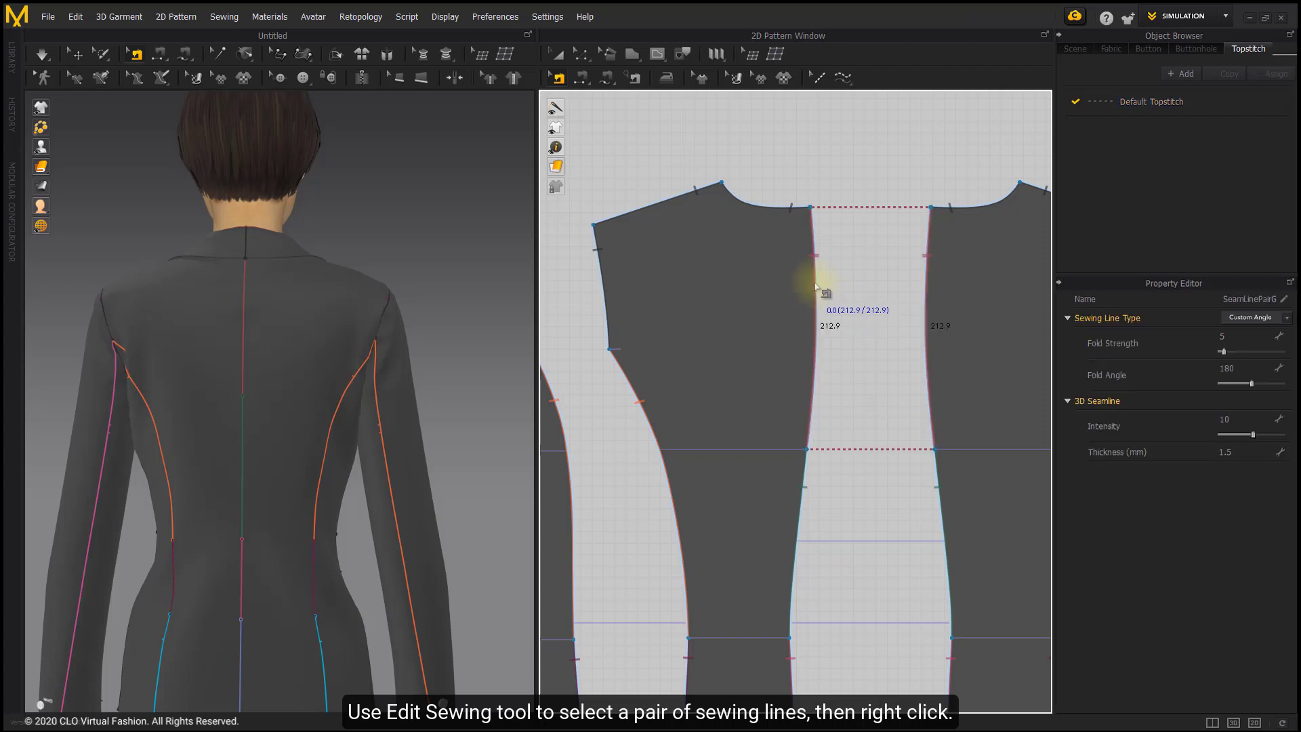
pyautogui.moveTo(726, 296); pyautogui.dragTo(589, 311, button='right')
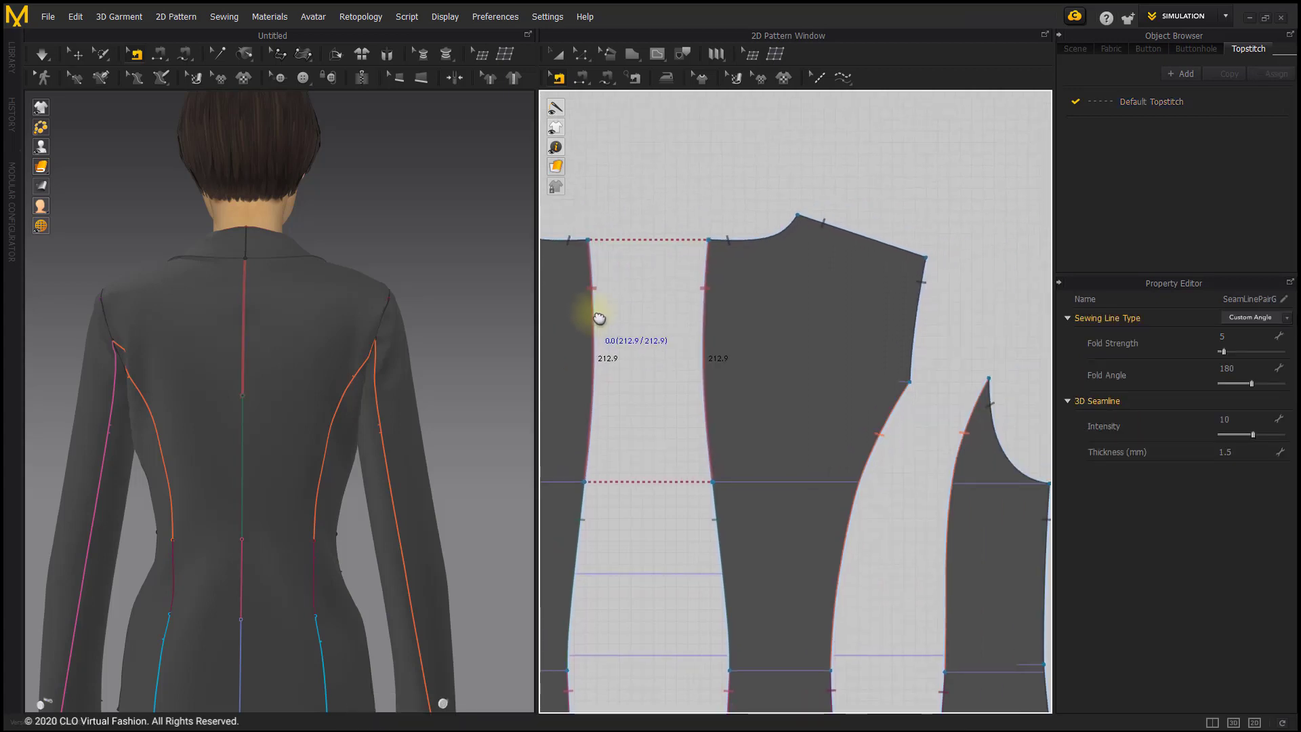
pyautogui.rightClick(590, 313)
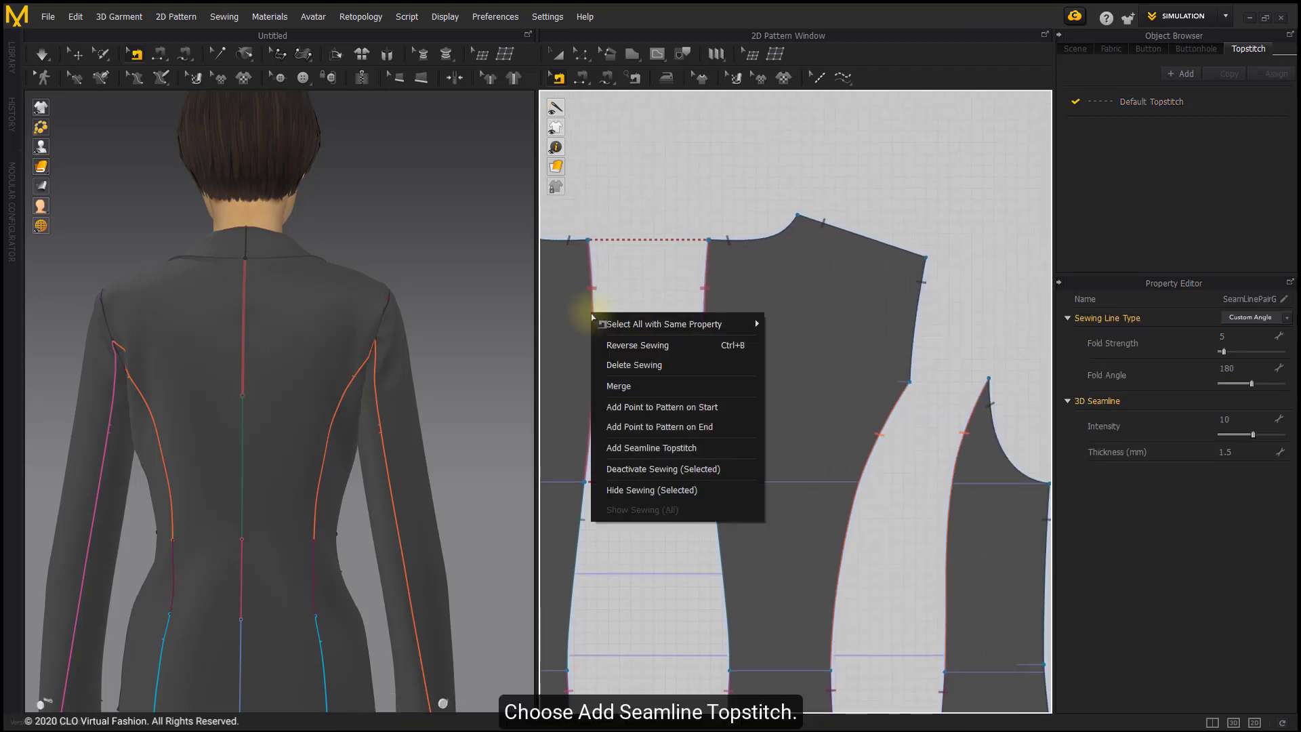
pyautogui.click(635, 449)
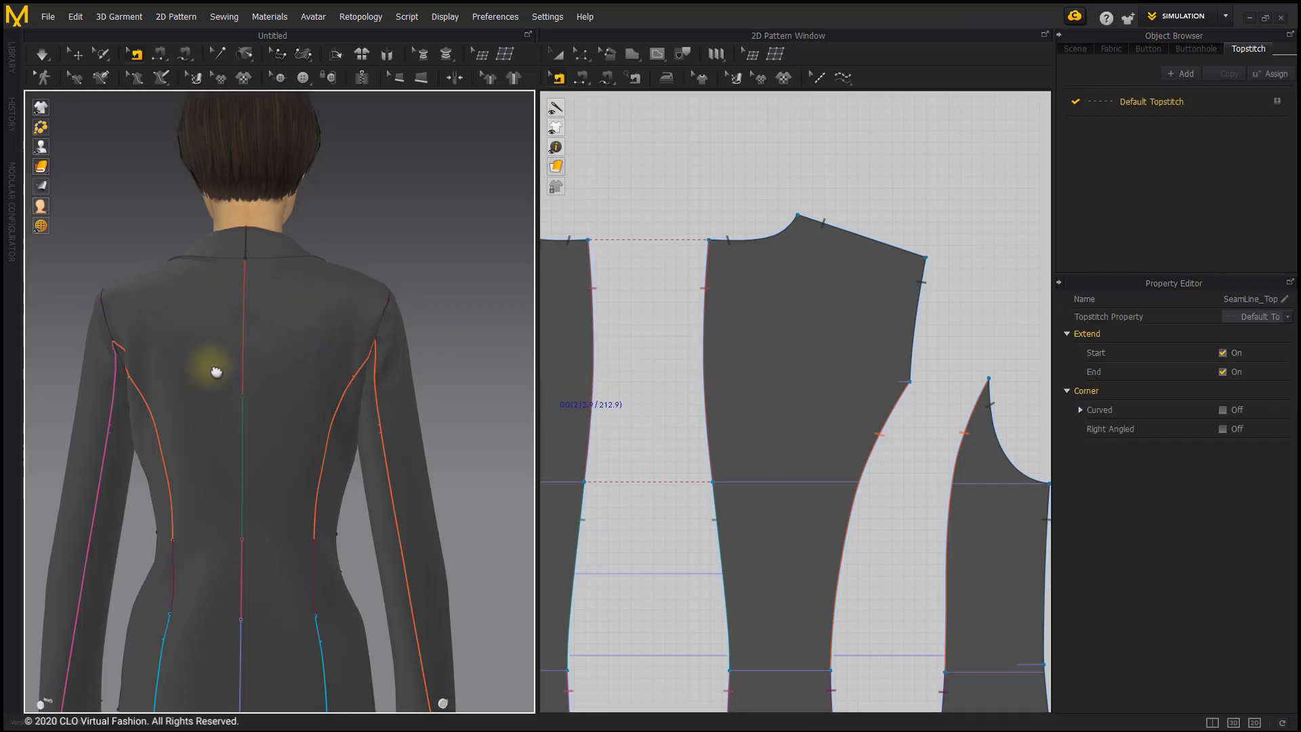
pyautogui.scroll(8, 216, 372)
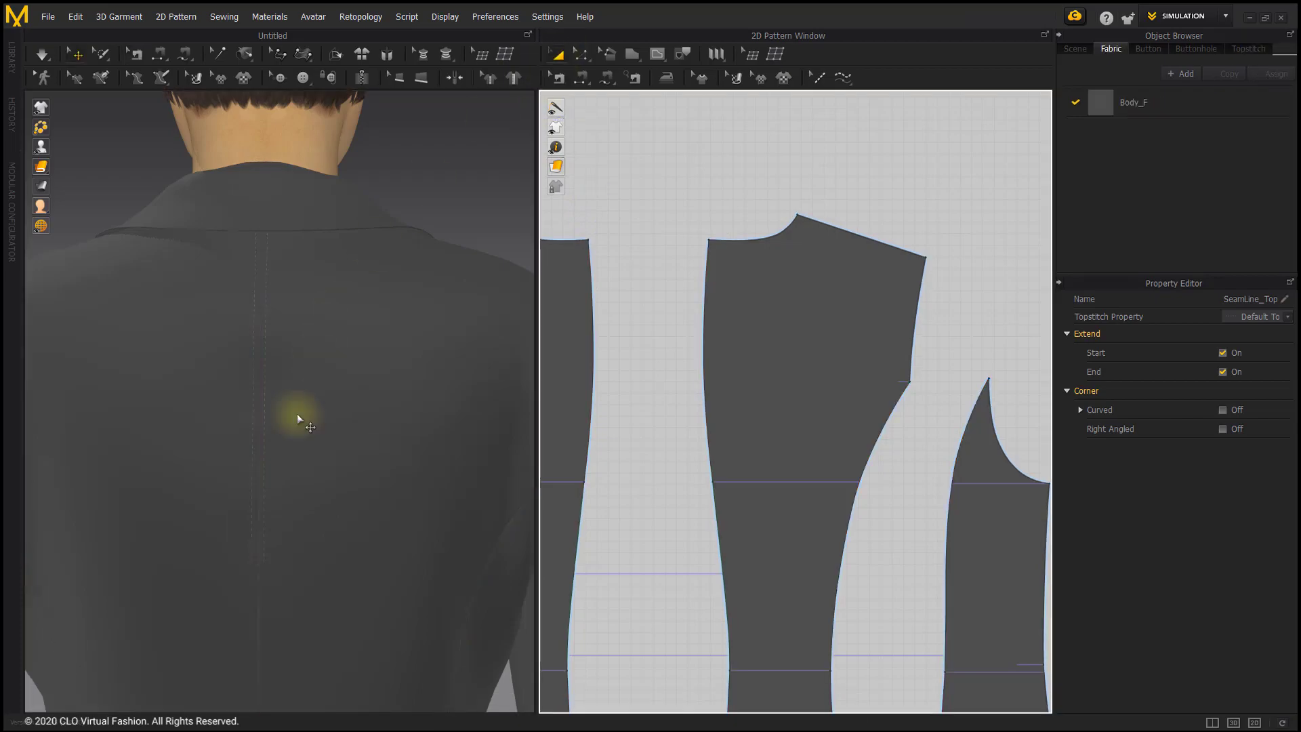
pyautogui.scroll(-5, 294, 434)
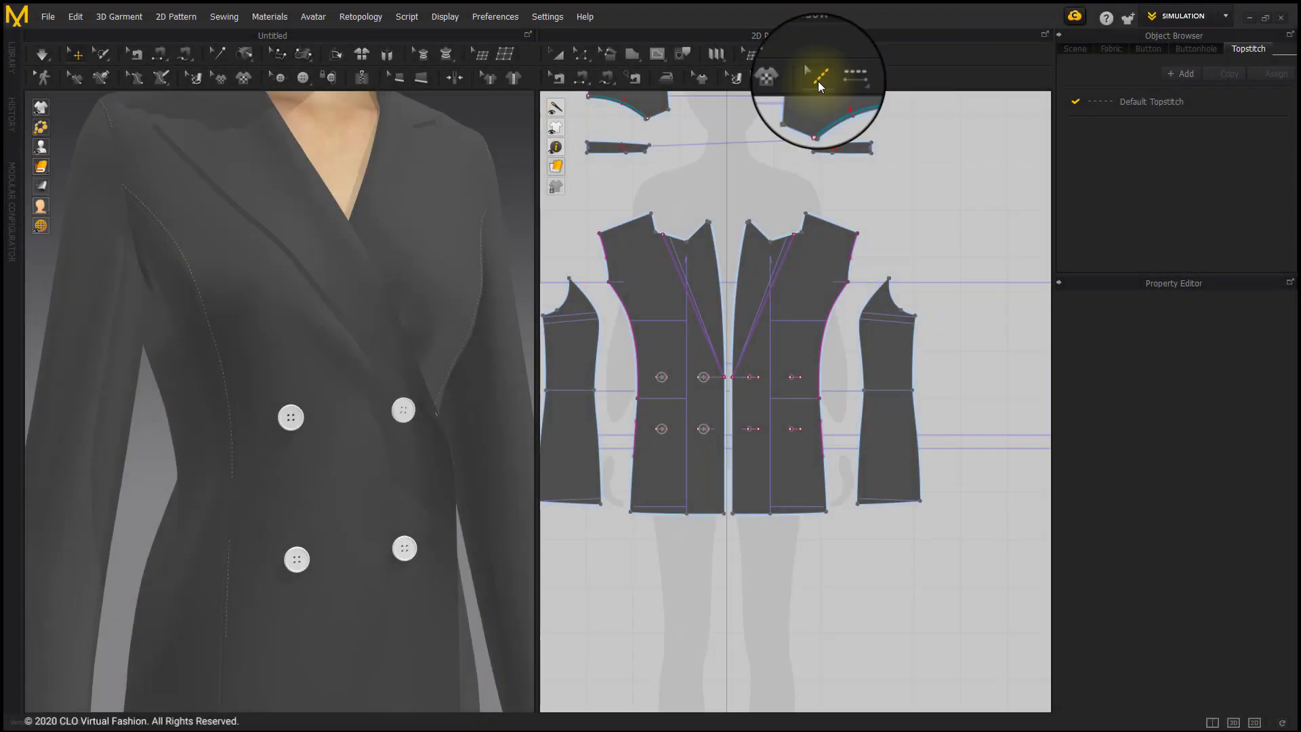
# Step: With Edit Topstitch, stretch the short side-edge free topstitch to about 96.3 mm
pyautogui.click(819, 81)
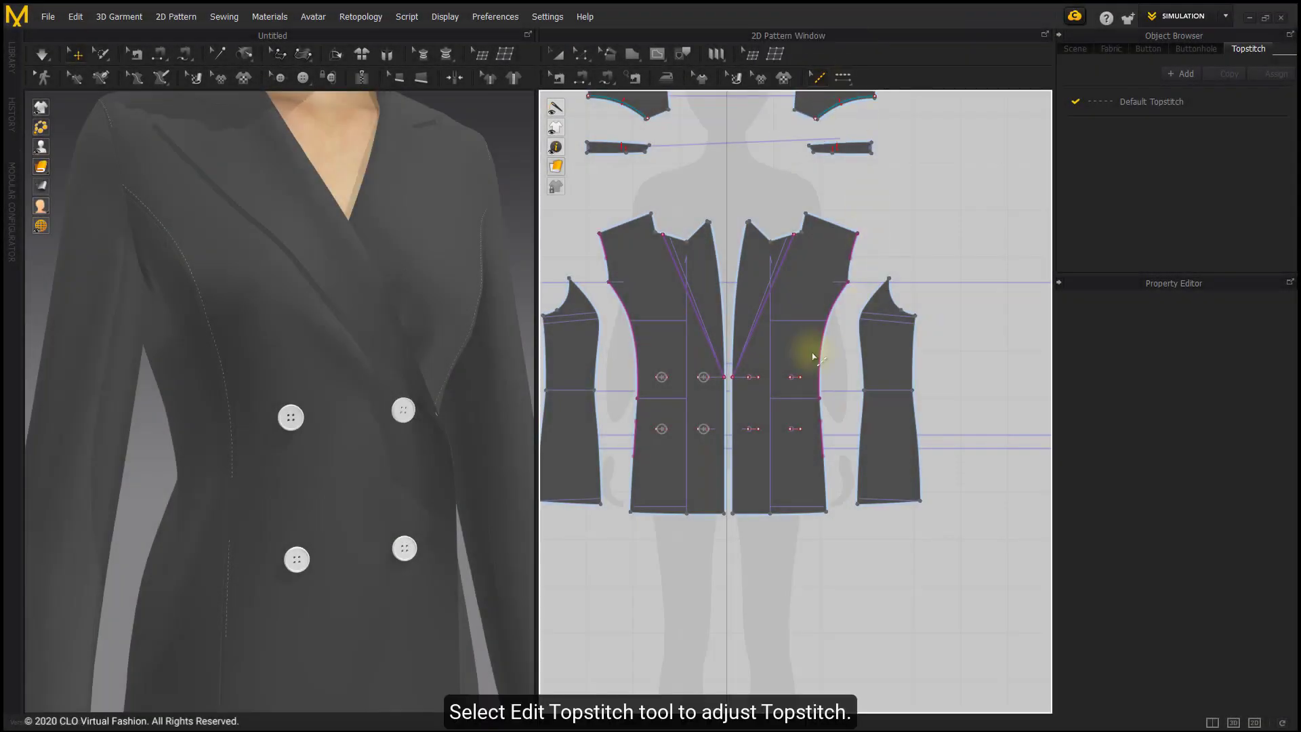
pyautogui.scroll(-2, 226, 396)
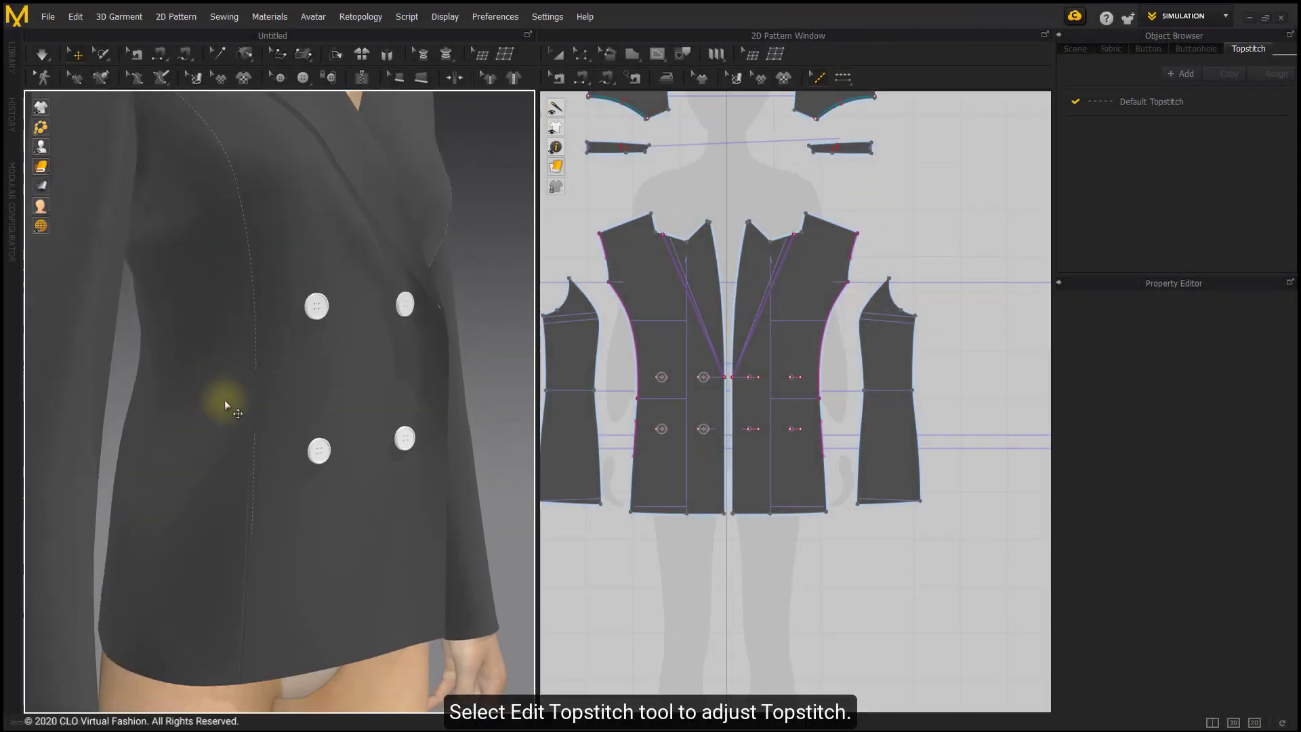
pyautogui.scroll(6, 246, 426)
pyautogui.scroll(5, 641, 397)
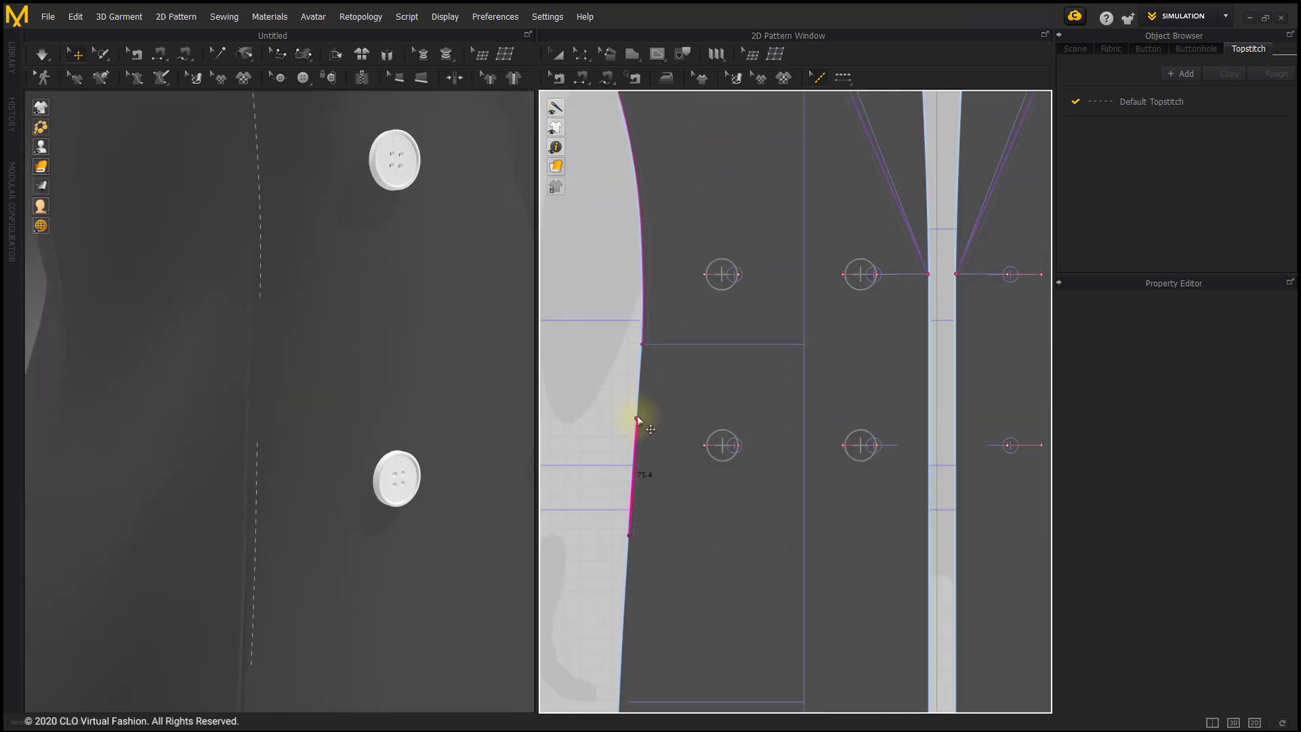
pyautogui.click(637, 420)
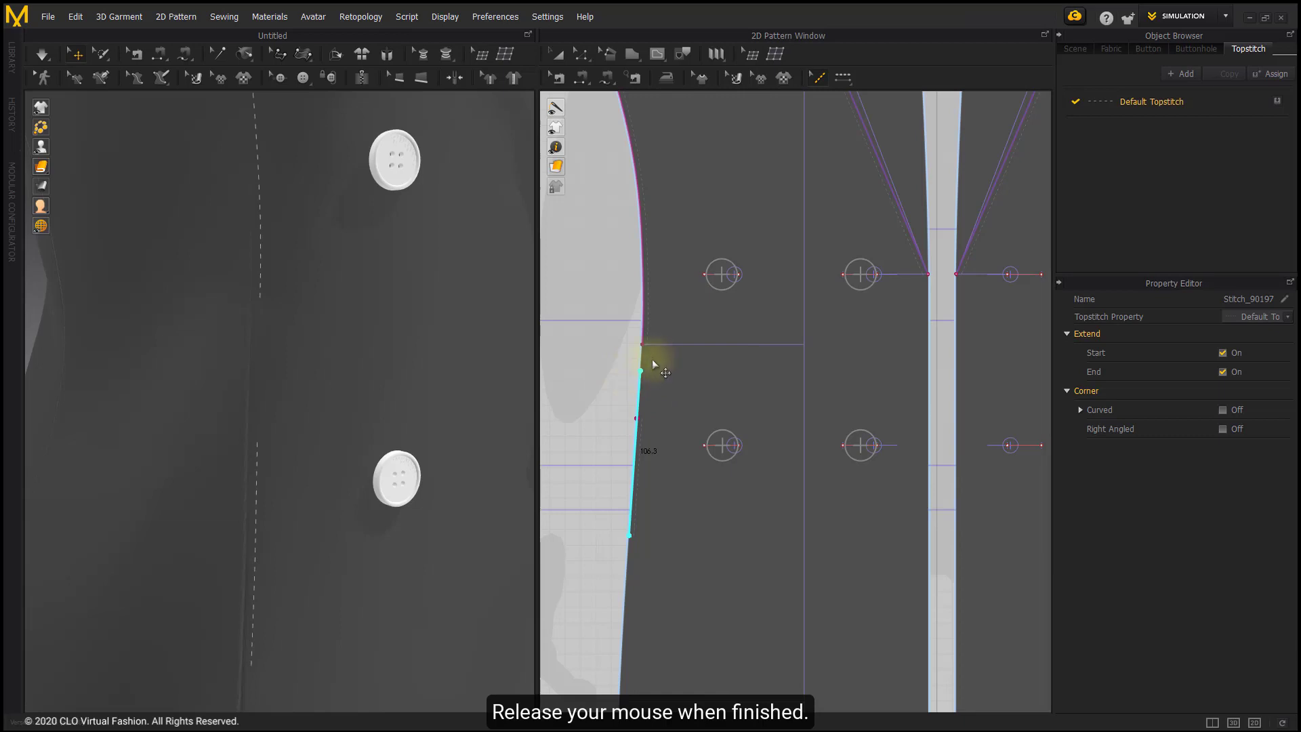
pyautogui.scroll(-3, 638, 375)
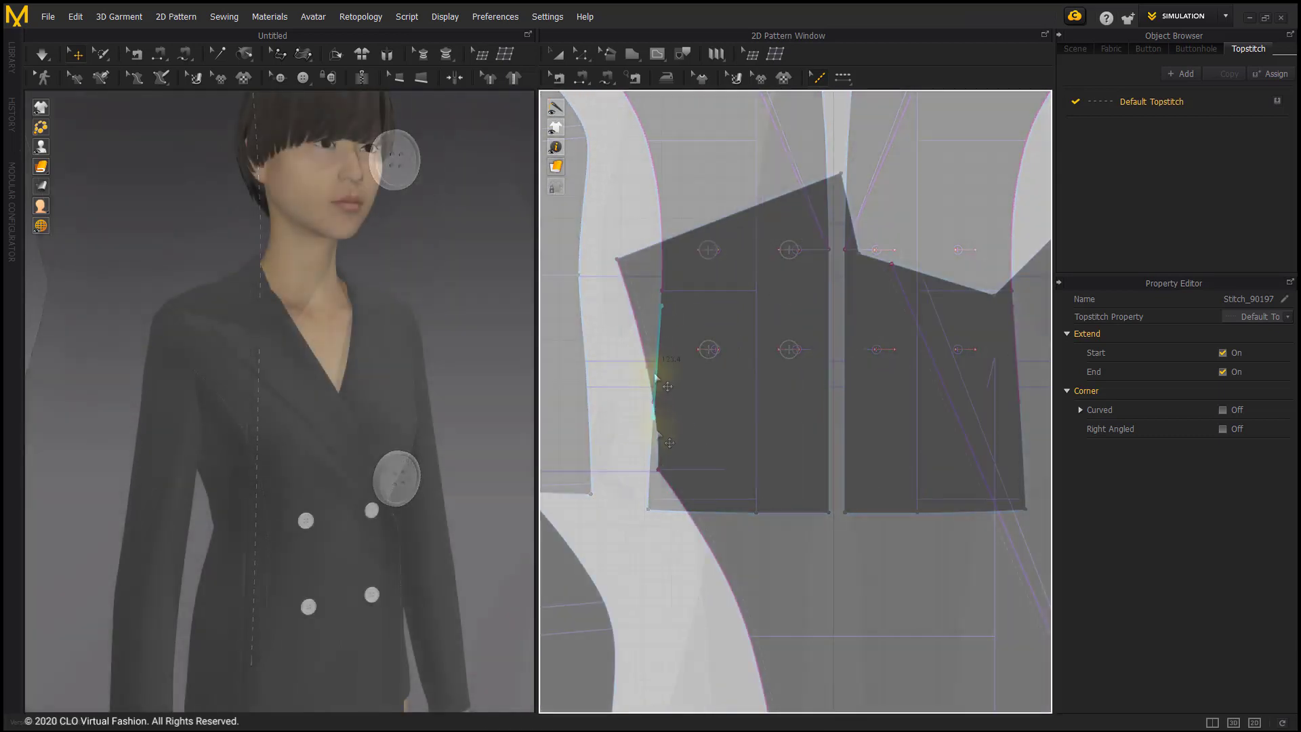
# Step: Lengthen the armhole topstitch by 27.4 mm to an exact 82.6 mm total length
pyautogui.moveTo(646, 369); pyautogui.dragTo(655, 444)
pyautogui.rightClick(654, 444)
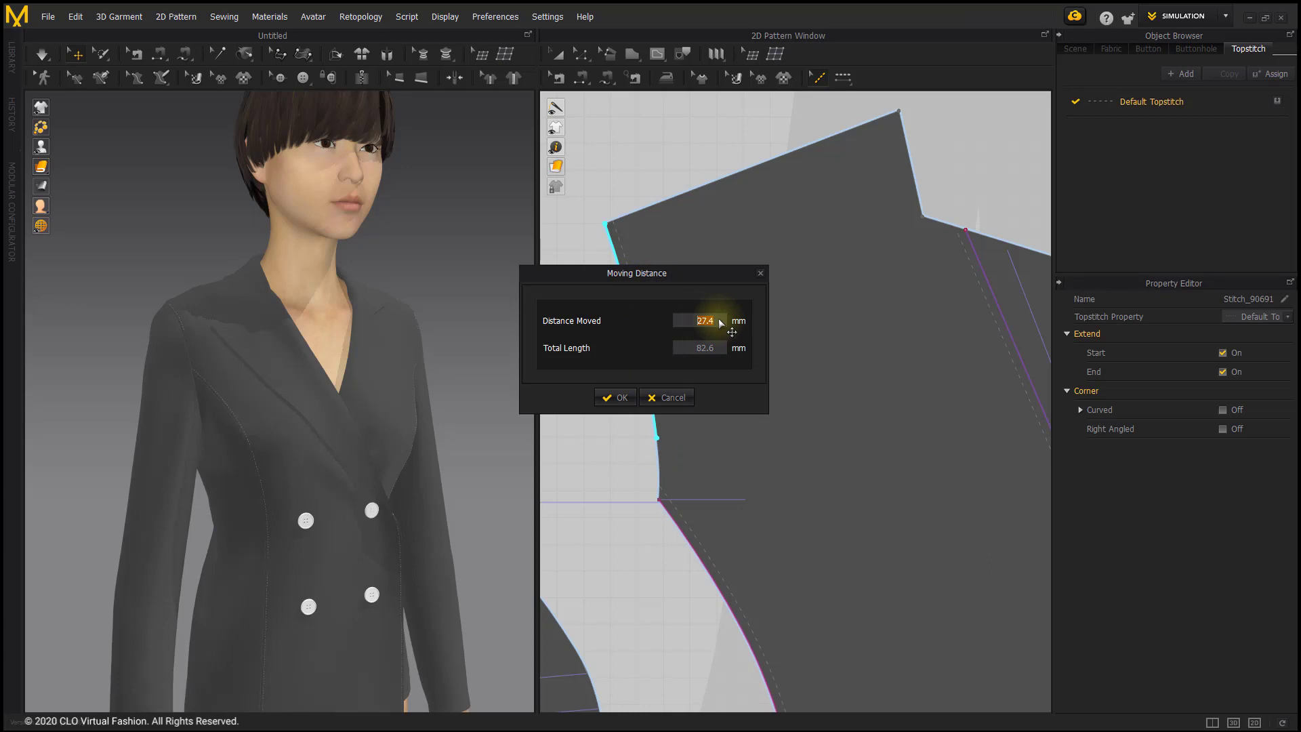
pyautogui.click(703, 349)
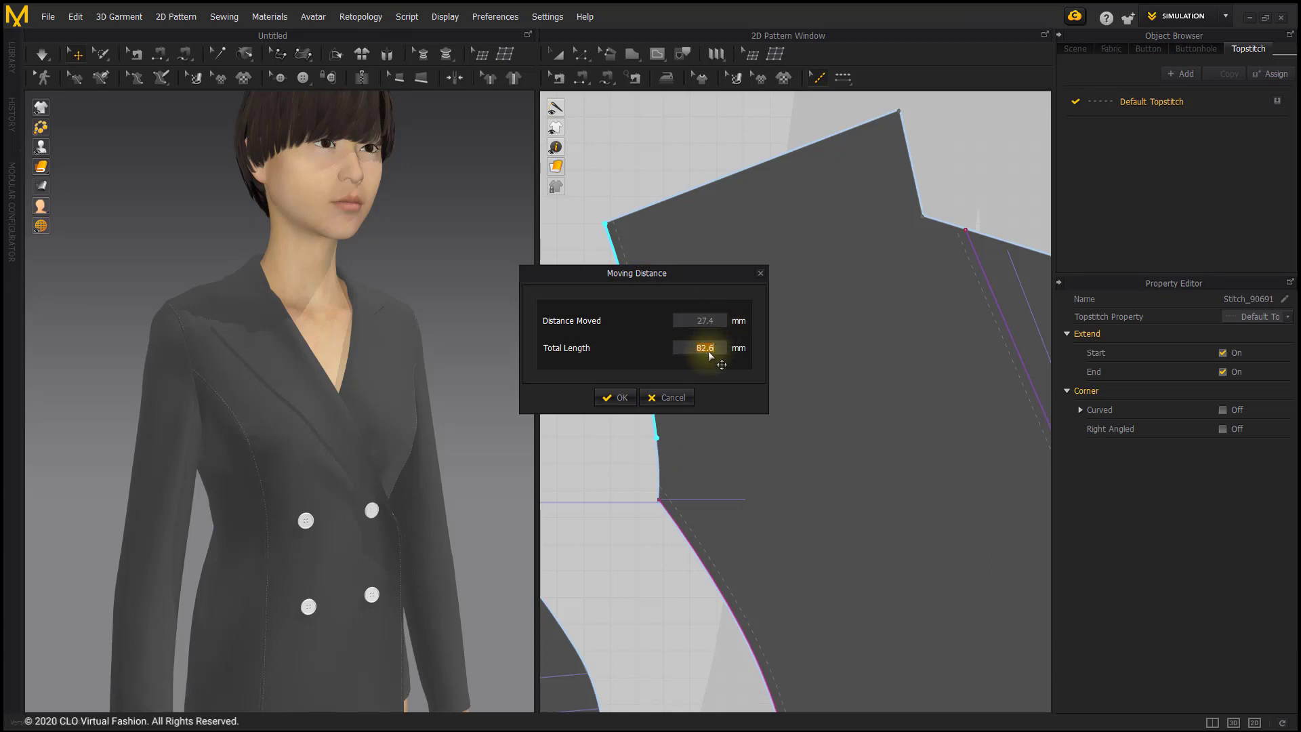
pyautogui.click(615, 400)
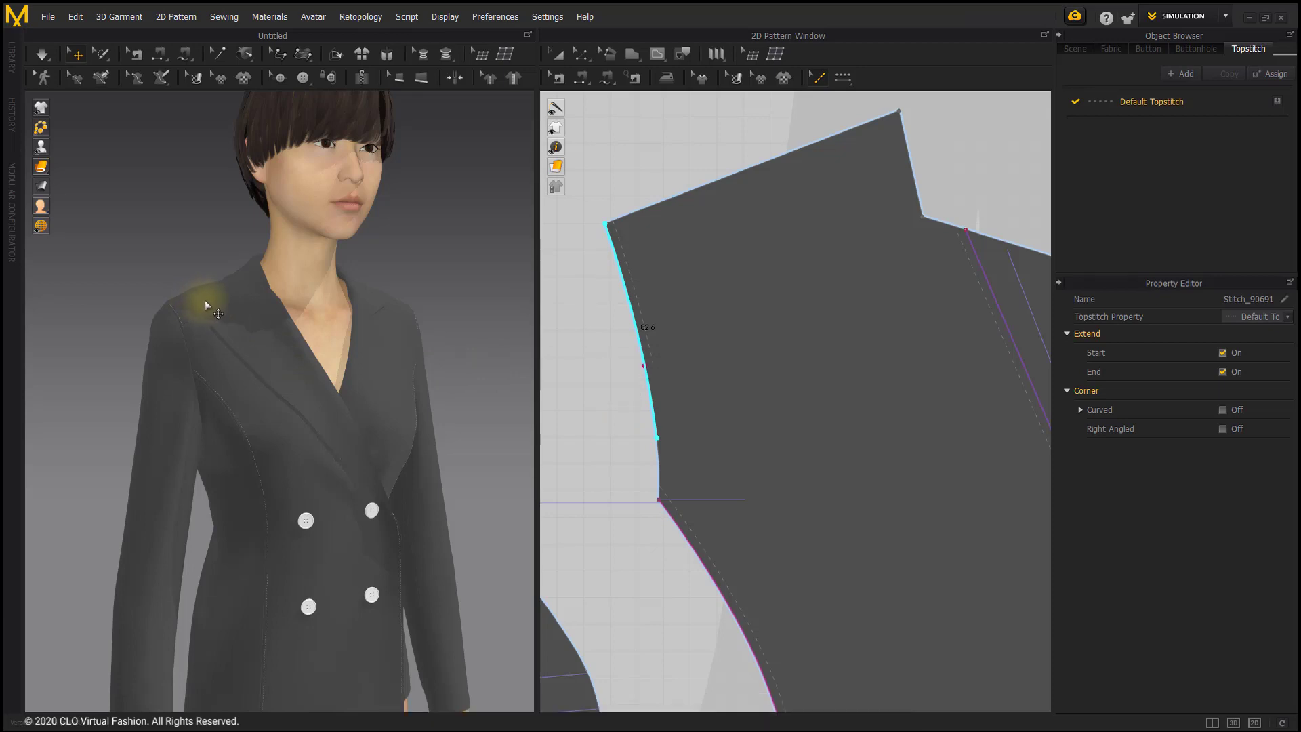
pyautogui.moveTo(229, 320); pyautogui.dragTo(297, 361, button='right')
pyautogui.scroll(3, 297, 361)
pyautogui.scroll(-5, 779, 328)
# Step: Extend both halves of the back seamline topstitch to 212.9 mm, reaching the horizontal guide line
pyautogui.scroll(6, 863, 313)
pyautogui.moveTo(826, 351); pyautogui.dragTo(668, 343, button='right')
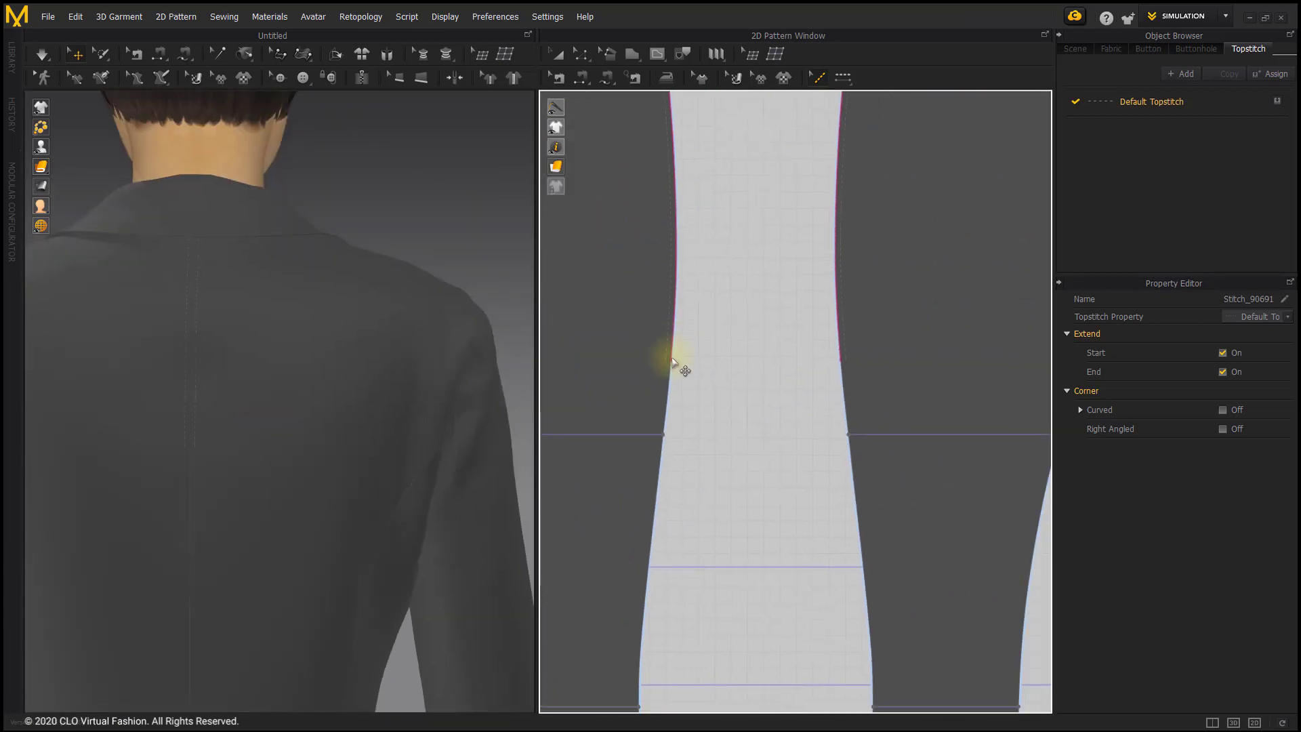
pyautogui.click(669, 363)
pyautogui.moveTo(670, 362); pyautogui.dragTo(661, 444)
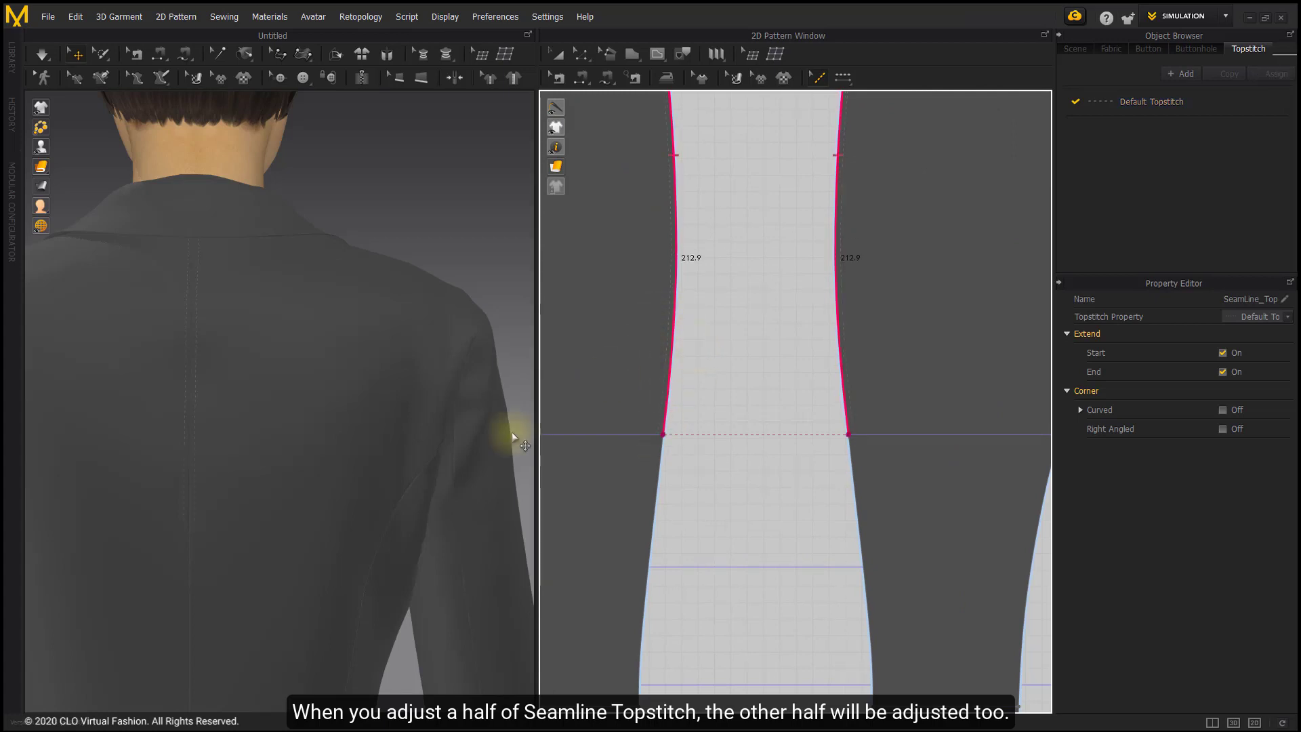
pyautogui.scroll(-10, 190, 485)
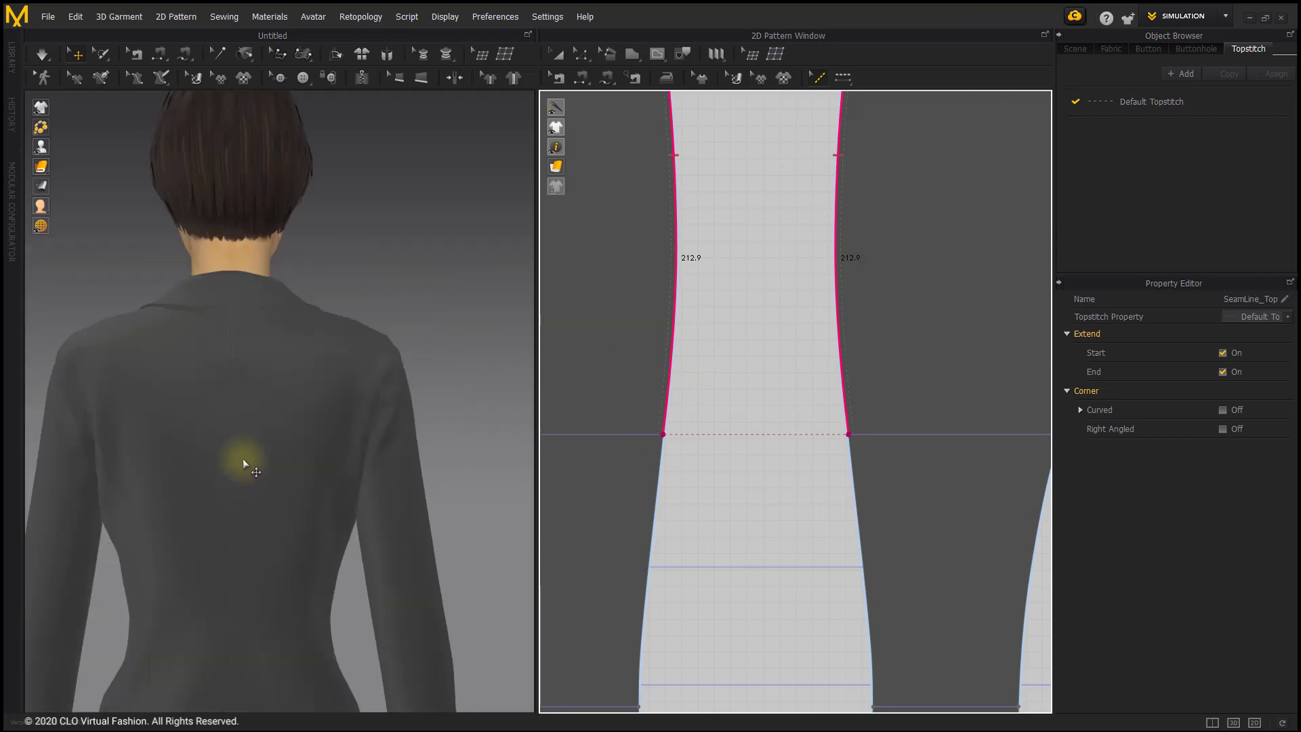
# Step: Orbit the avatar to face front and zoom onto the lower jacket
pyautogui.moveTo(203, 465); pyautogui.dragTo(505, 466, button='right')
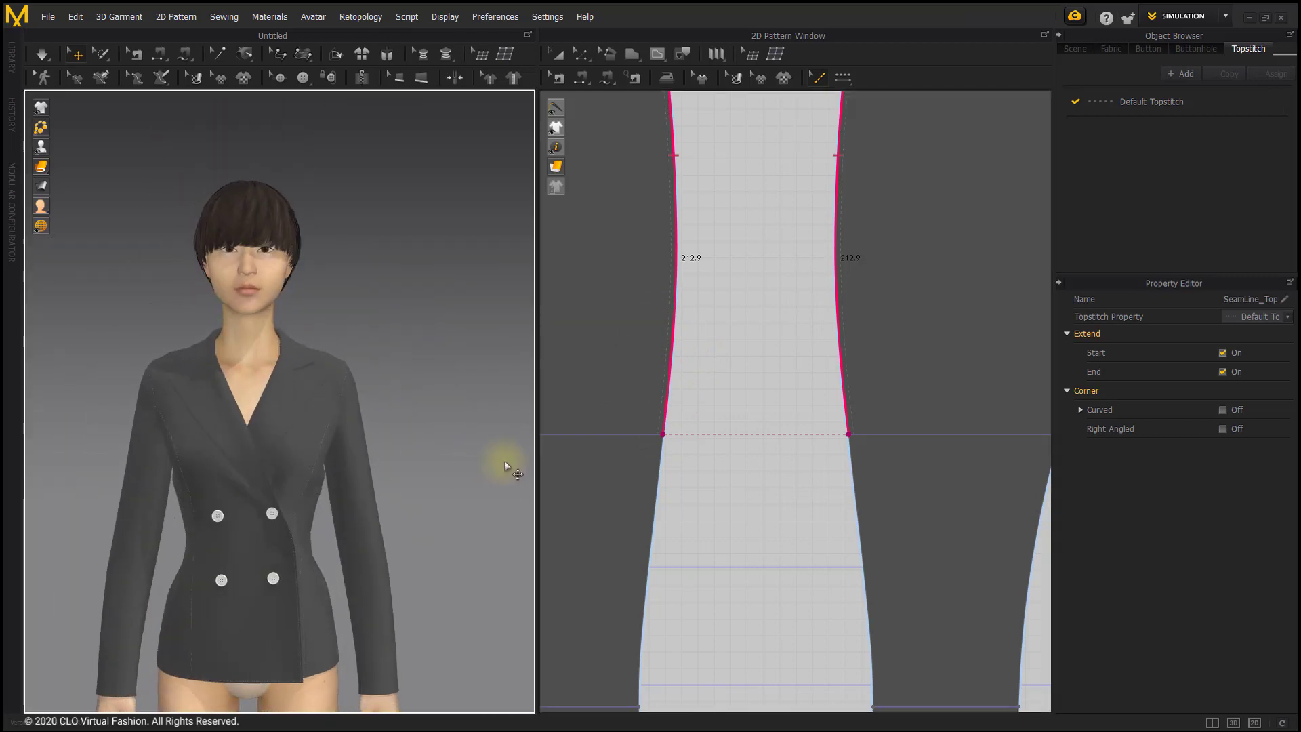
pyautogui.scroll(5, 271, 429)
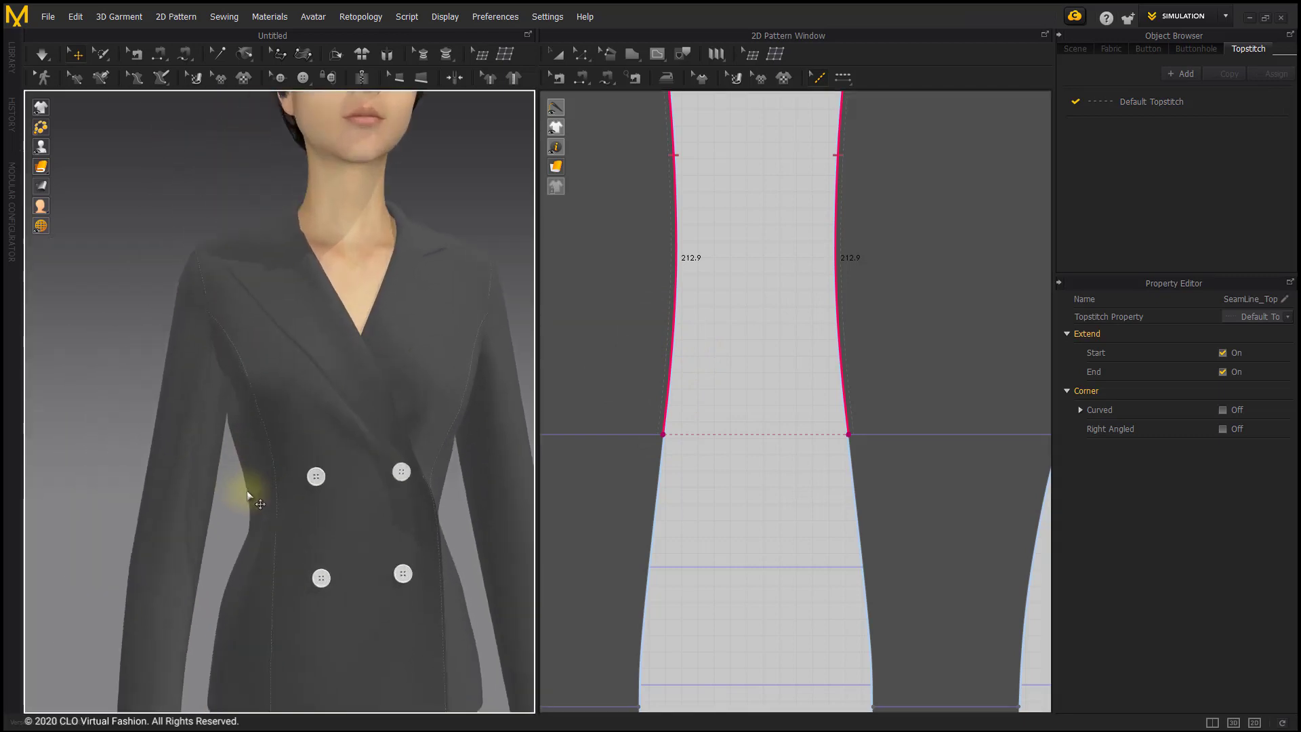
pyautogui.scroll(2, 272, 475)
pyautogui.moveTo(305, 459); pyautogui.dragTo(282, 334, button='middle')
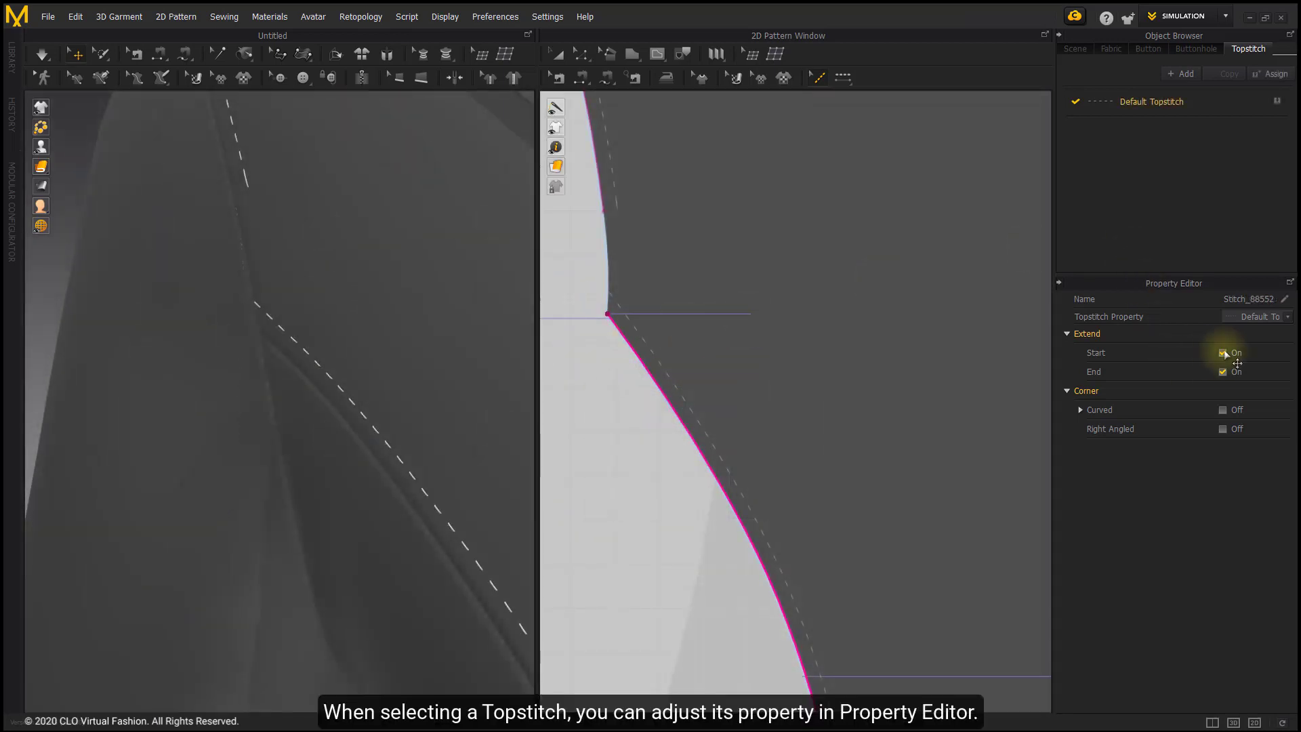
# Step: Toggle Extend Start on the curved side-seam topstitch, then select the front piece's edge topstitch
pyautogui.click(1224, 354)
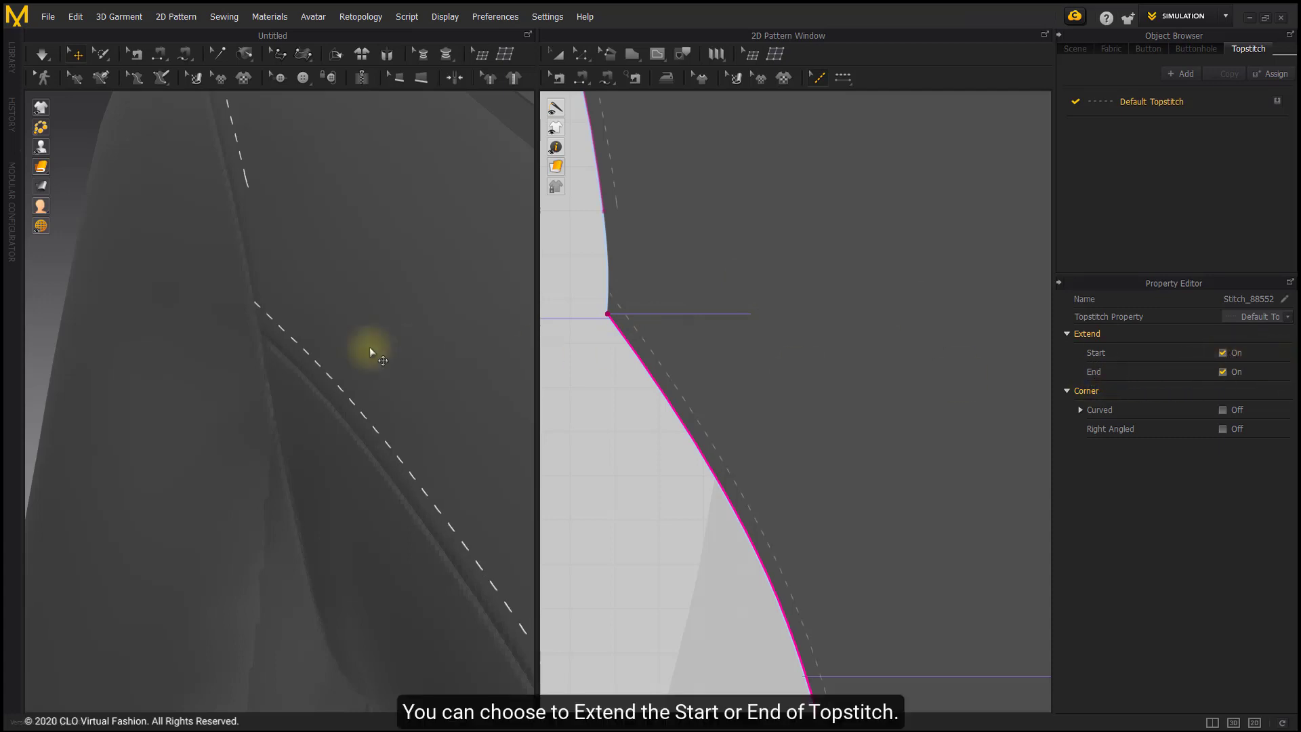
pyautogui.scroll(-10, 278, 274)
pyautogui.scroll(-3, 297, 350)
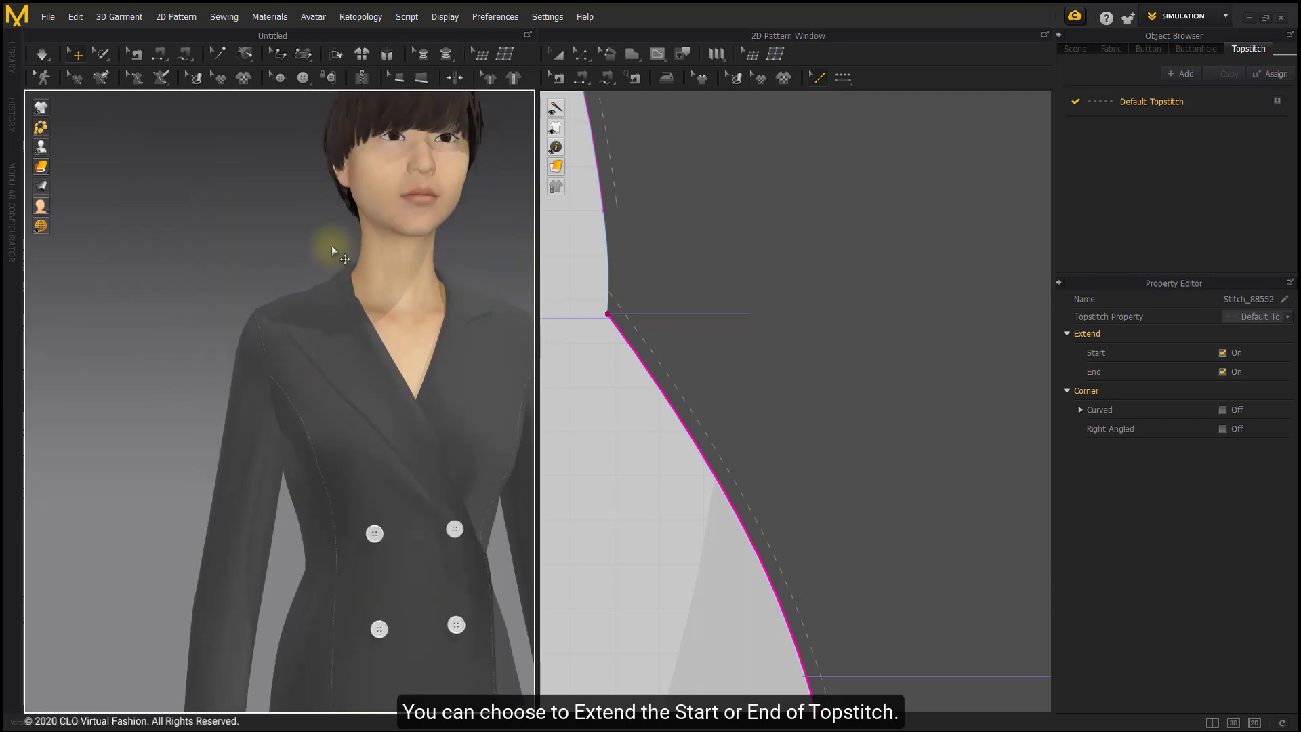
pyautogui.scroll(8, 339, 339)
pyautogui.scroll(-6, 739, 404)
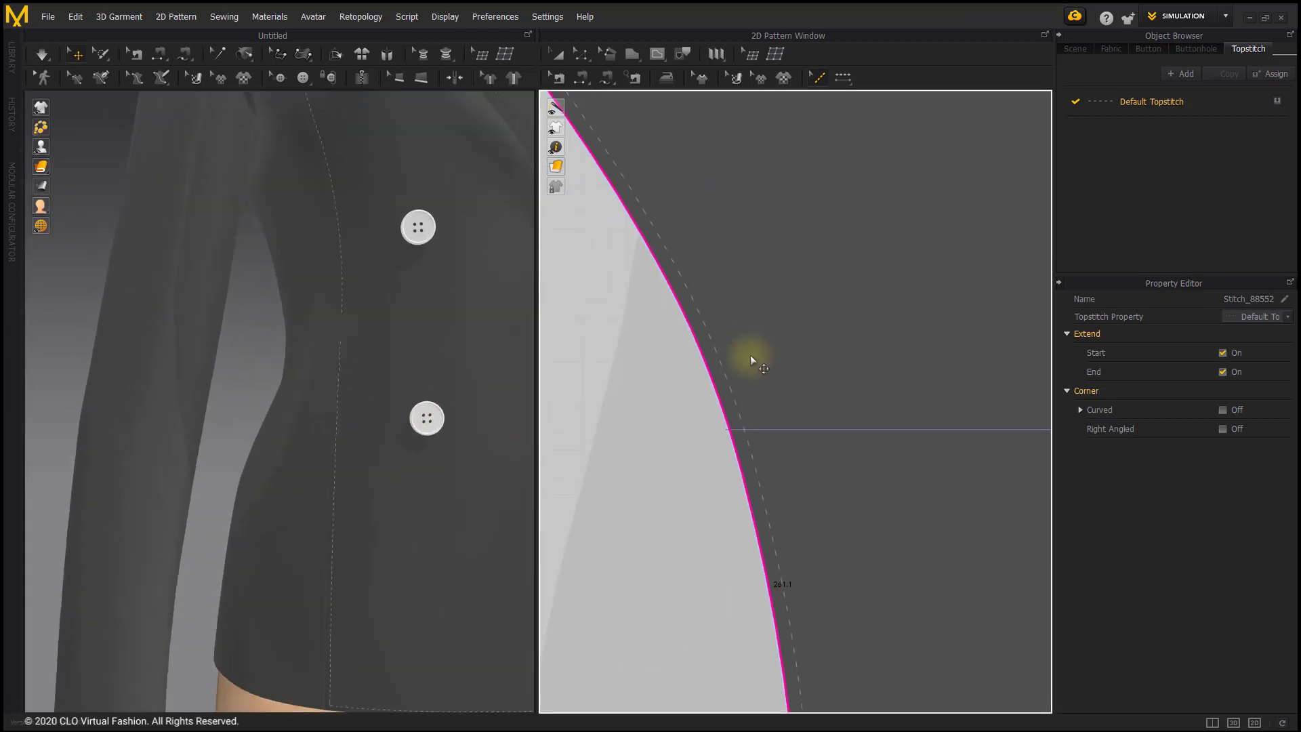
pyautogui.click(713, 442)
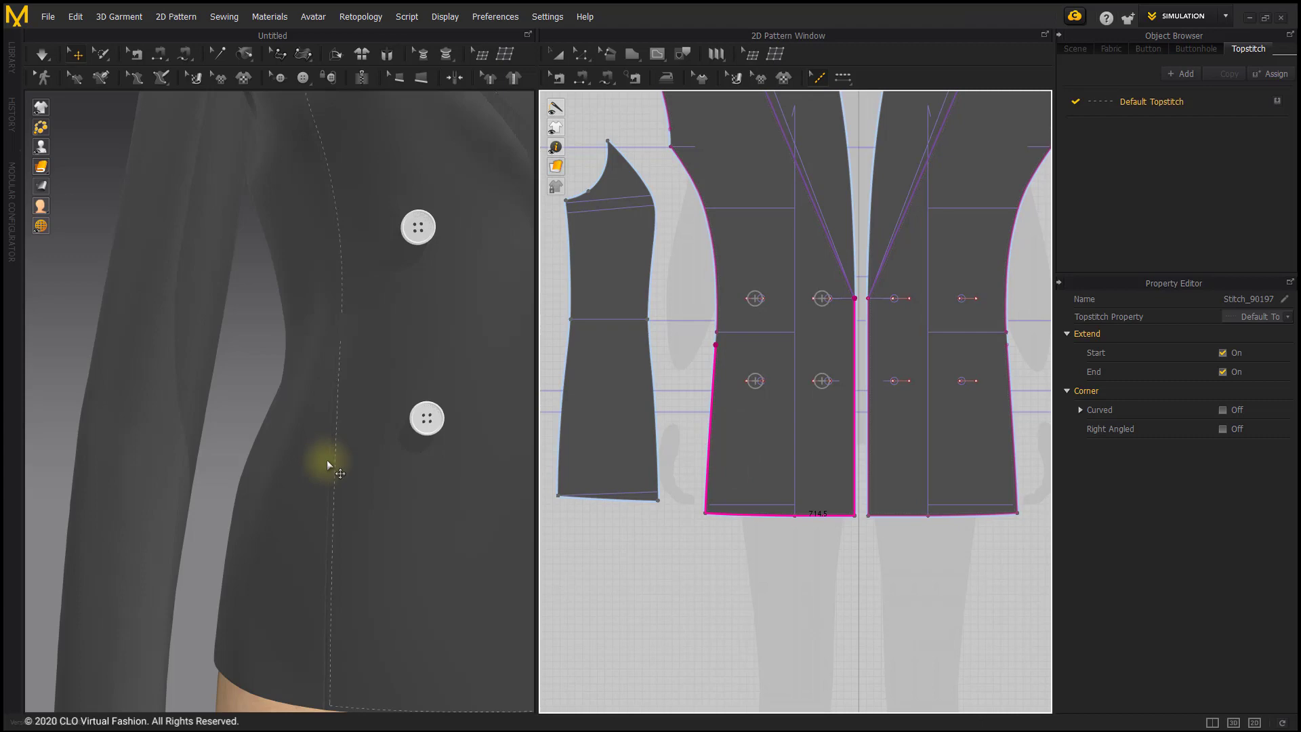
# Step: Give the front-edge topstitch curved corners, raising the corner length to 9 mm, then lowering it
pyautogui.scroll(5, 278, 458)
pyautogui.scroll(-1, 275, 458)
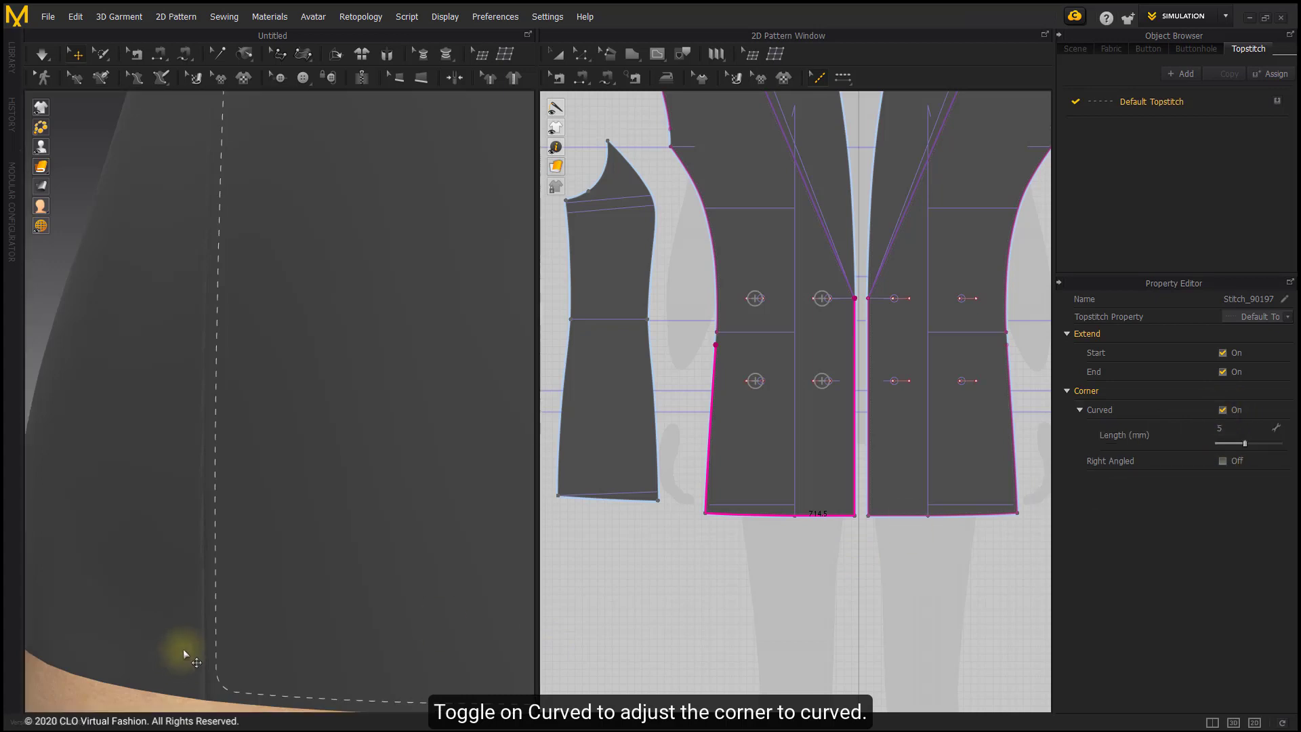
pyautogui.moveTo(1245, 443); pyautogui.dragTo(1272, 445)
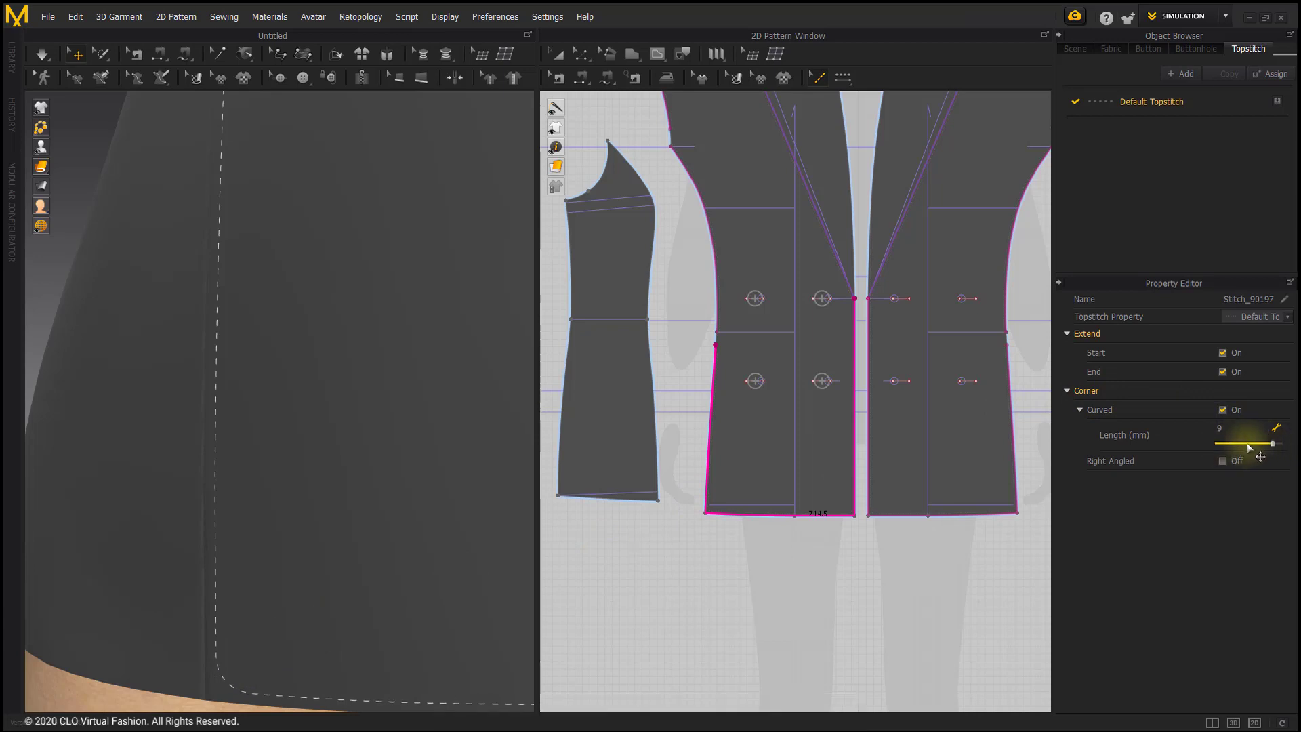
pyautogui.moveTo(1272, 443); pyautogui.dragTo(1224, 444)
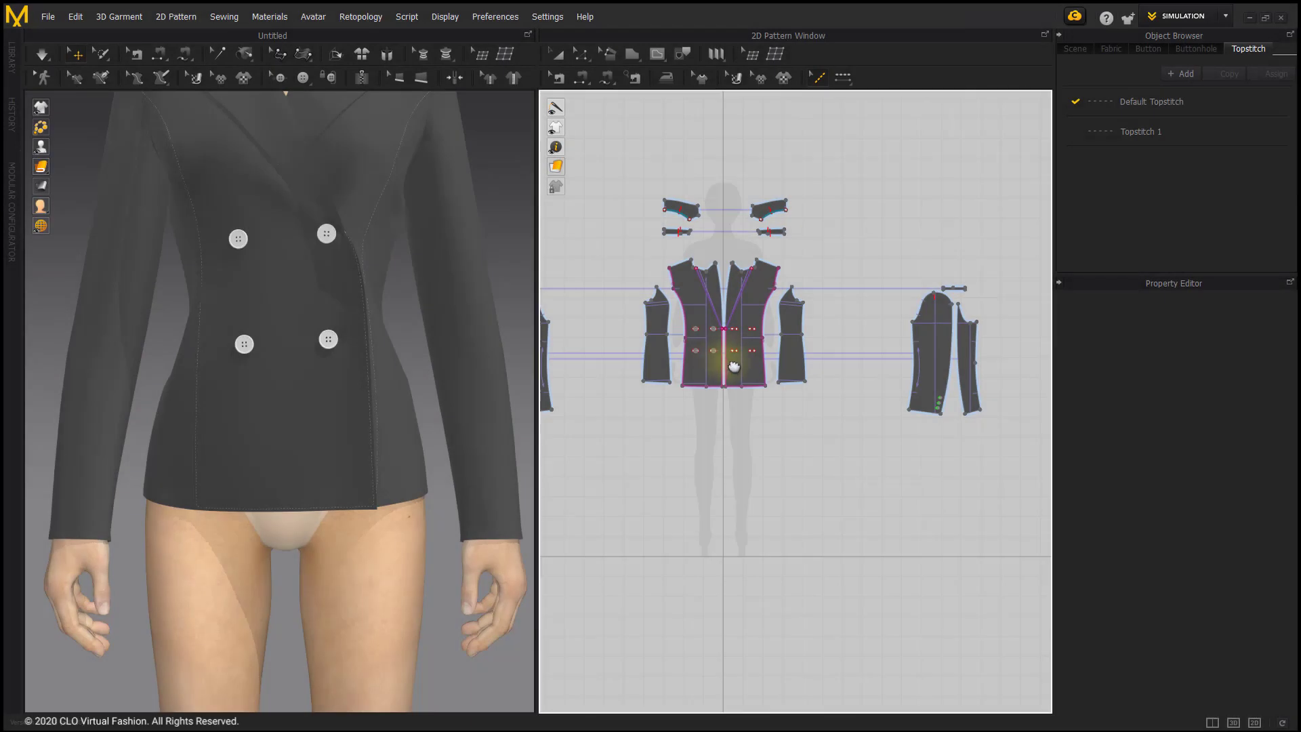
pyautogui.scroll(6, 326, 407)
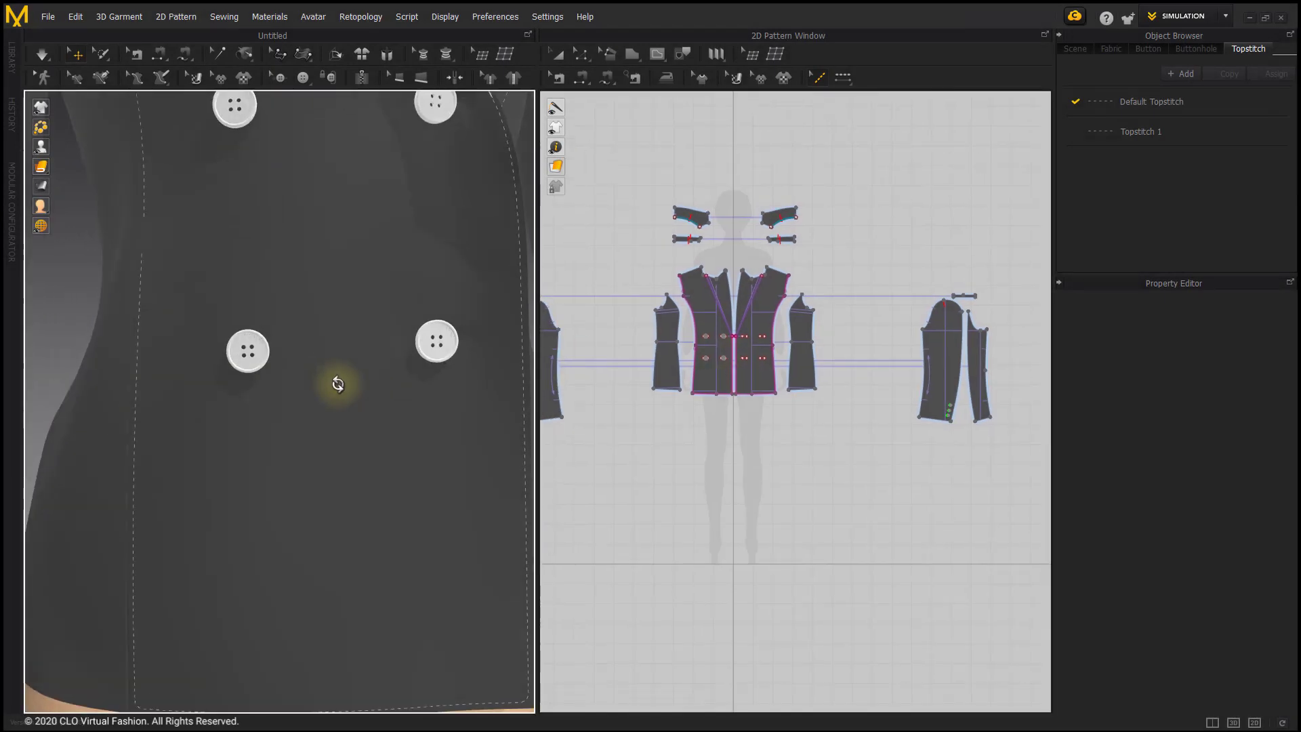
pyautogui.scroll(5, 703, 340)
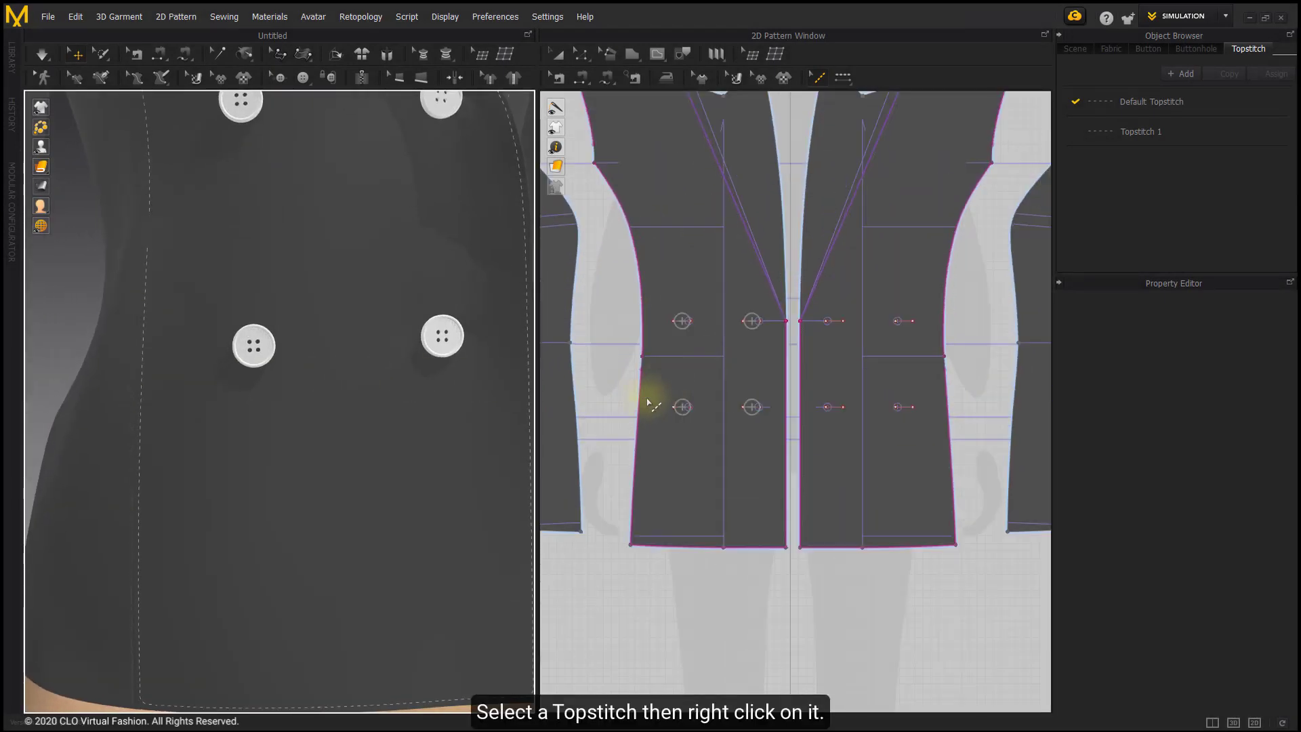
pyautogui.click(642, 409)
pyautogui.moveTo(653, 400); pyautogui.dragTo(651, 377, button='middle')
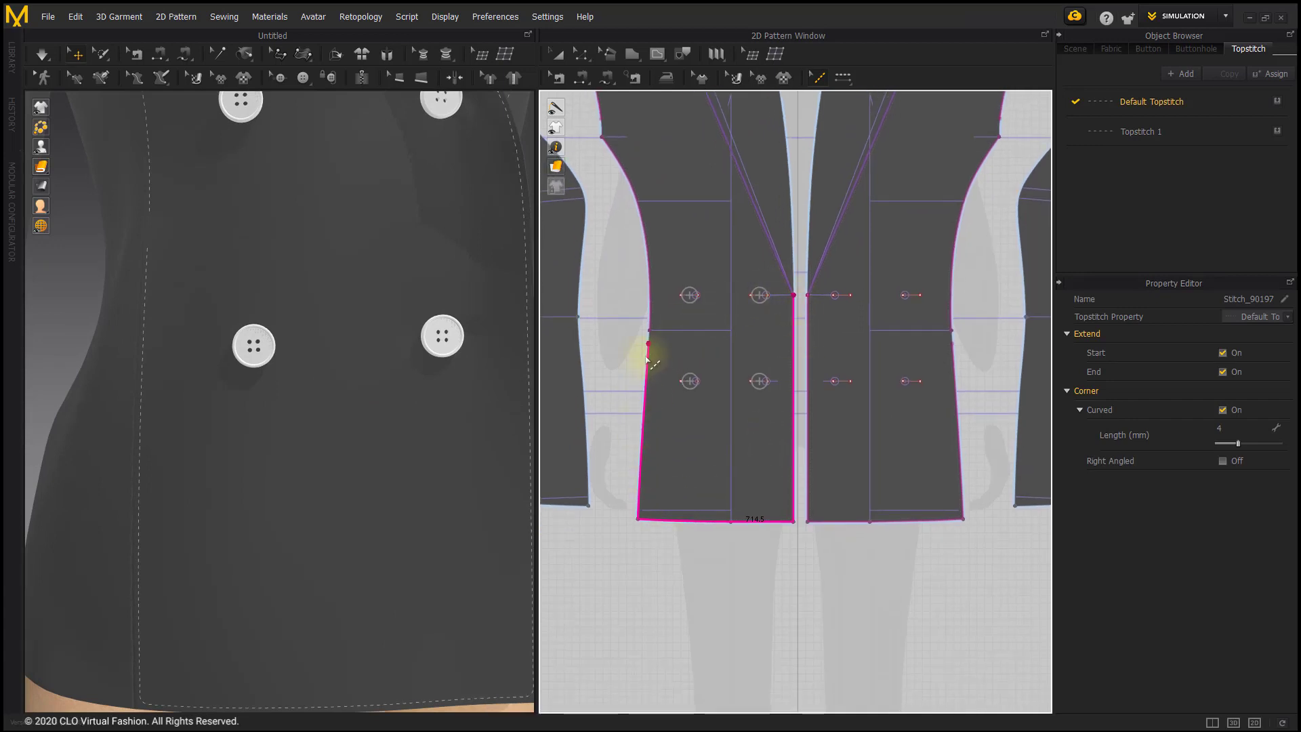
pyautogui.rightClick(648, 361)
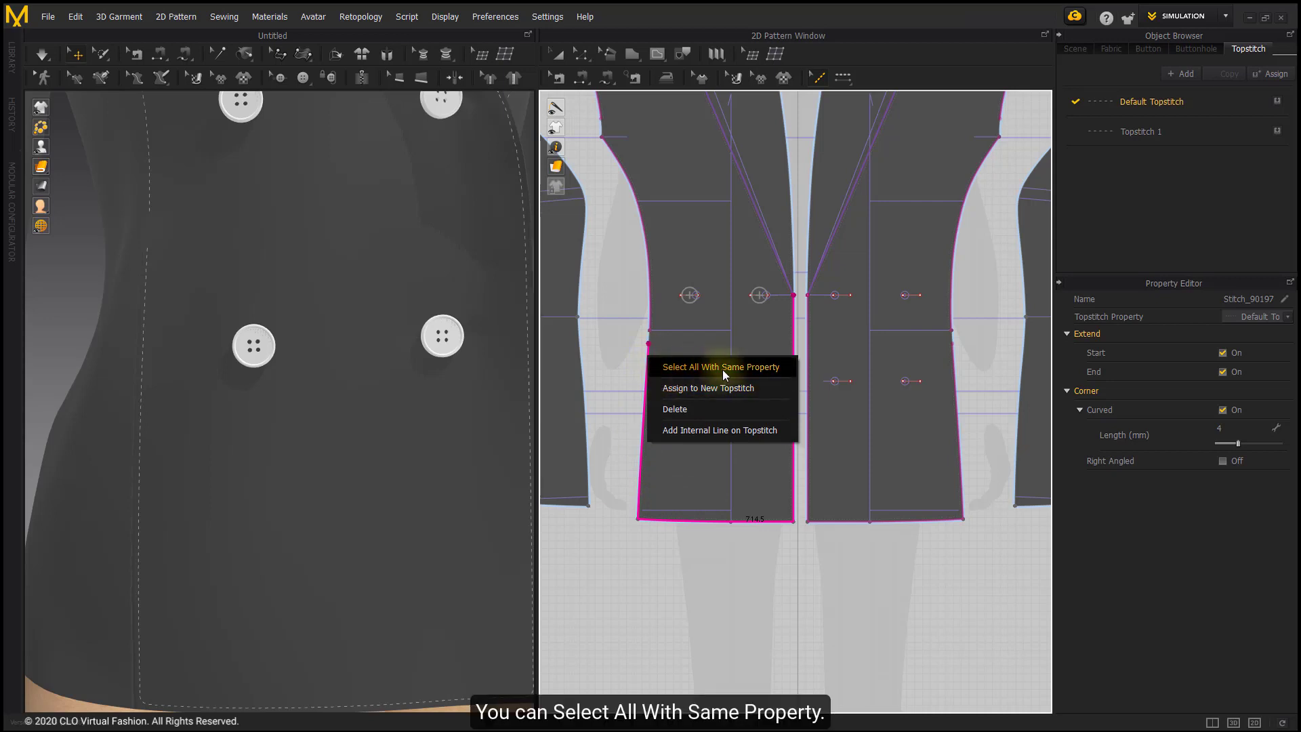
pyautogui.click(767, 371)
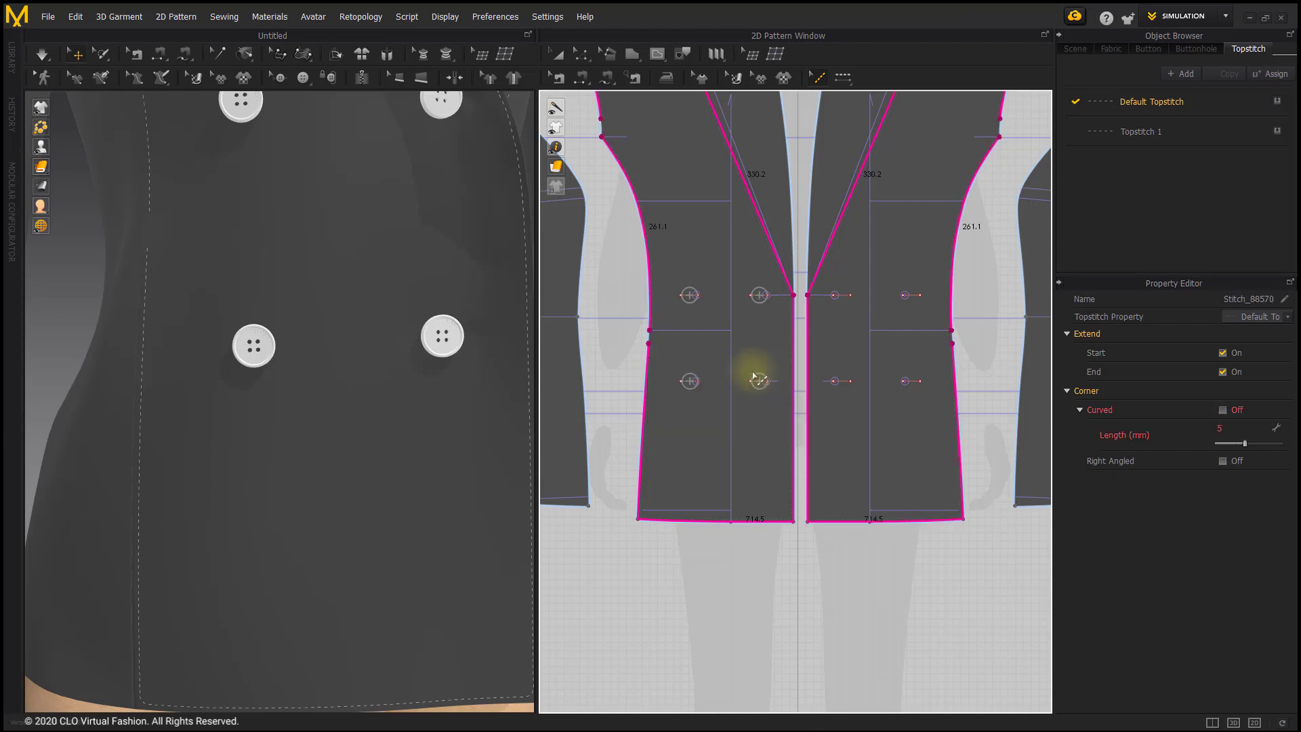
pyautogui.scroll(-5, 712, 374)
pyautogui.scroll(-3, 712, 374)
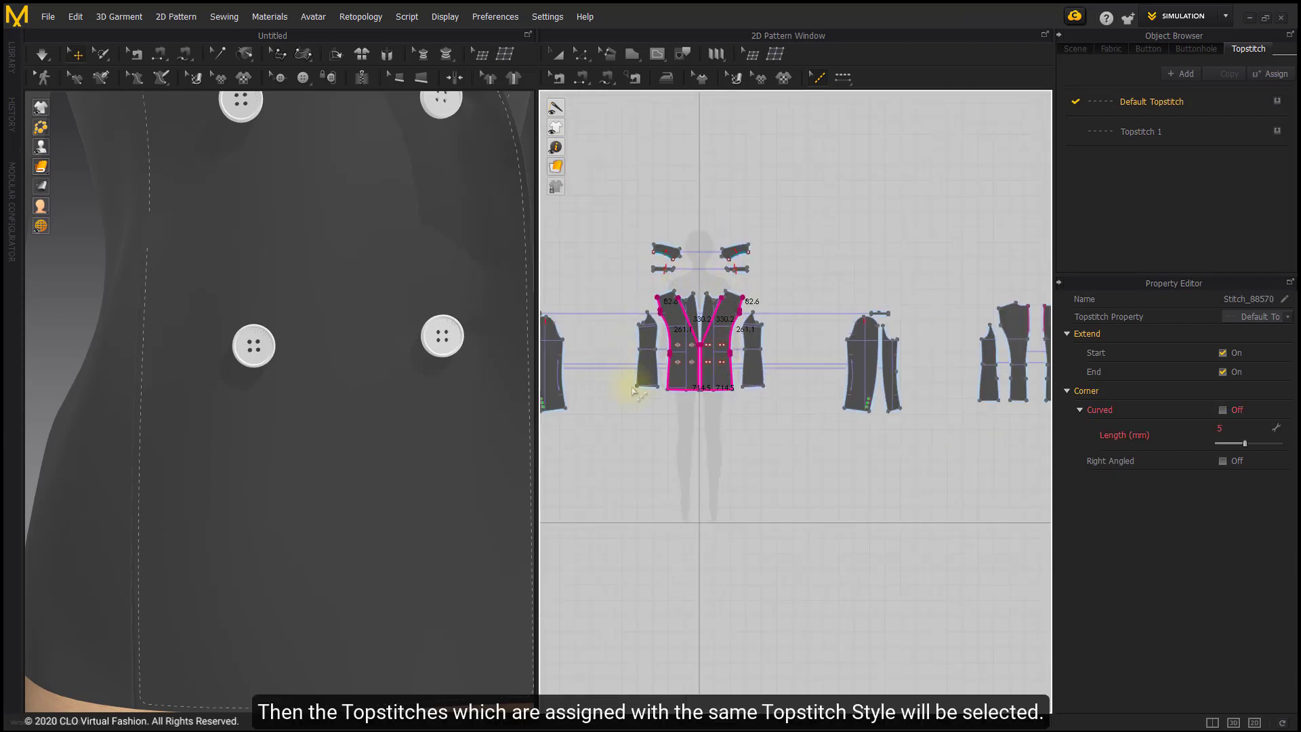
pyautogui.scroll(-3, 733, 258)
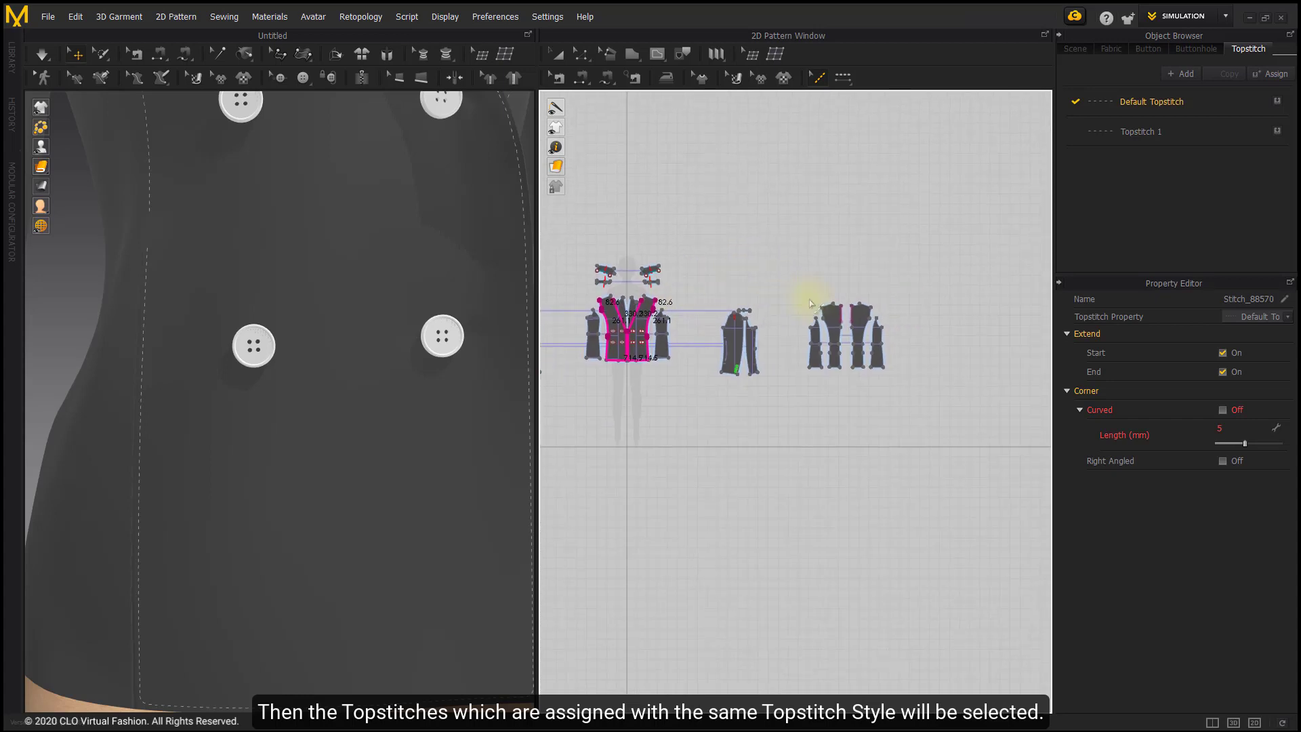
pyautogui.click(844, 318)
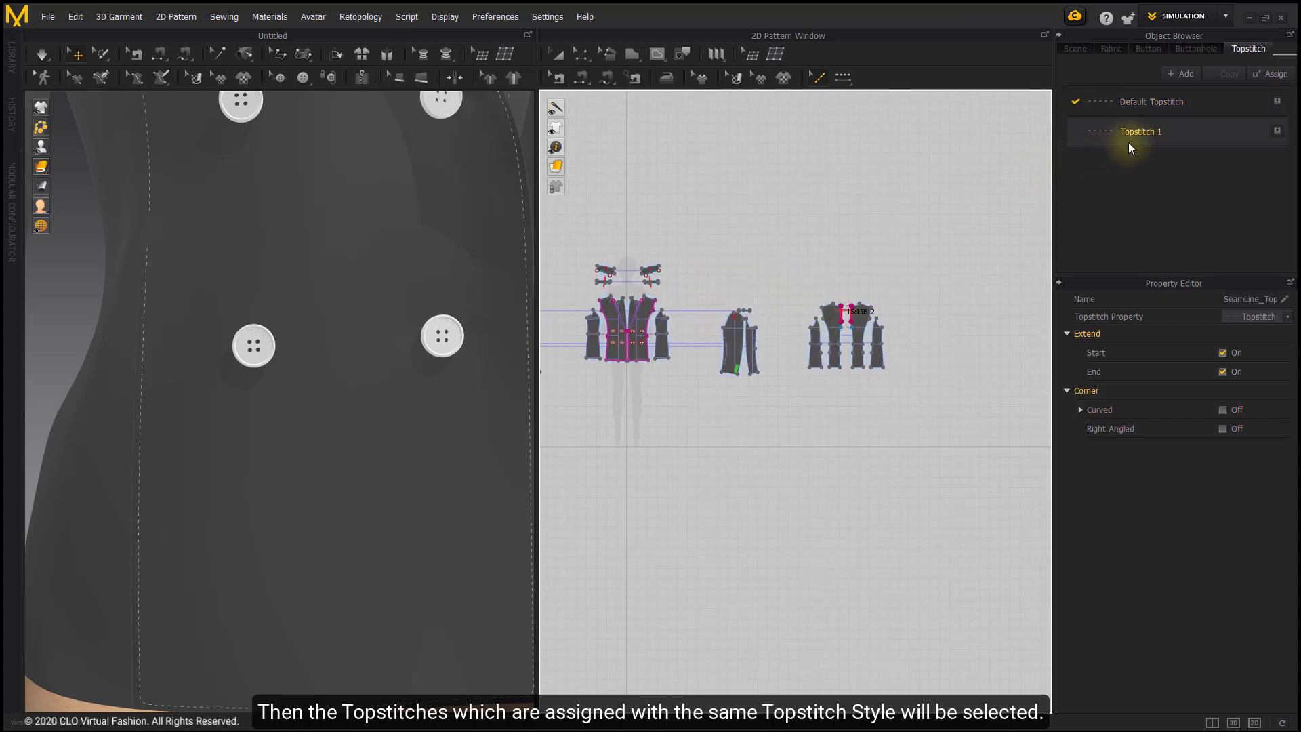
pyautogui.click(1006, 144)
pyautogui.moveTo(623, 377); pyautogui.dragTo(717, 377, button='middle')
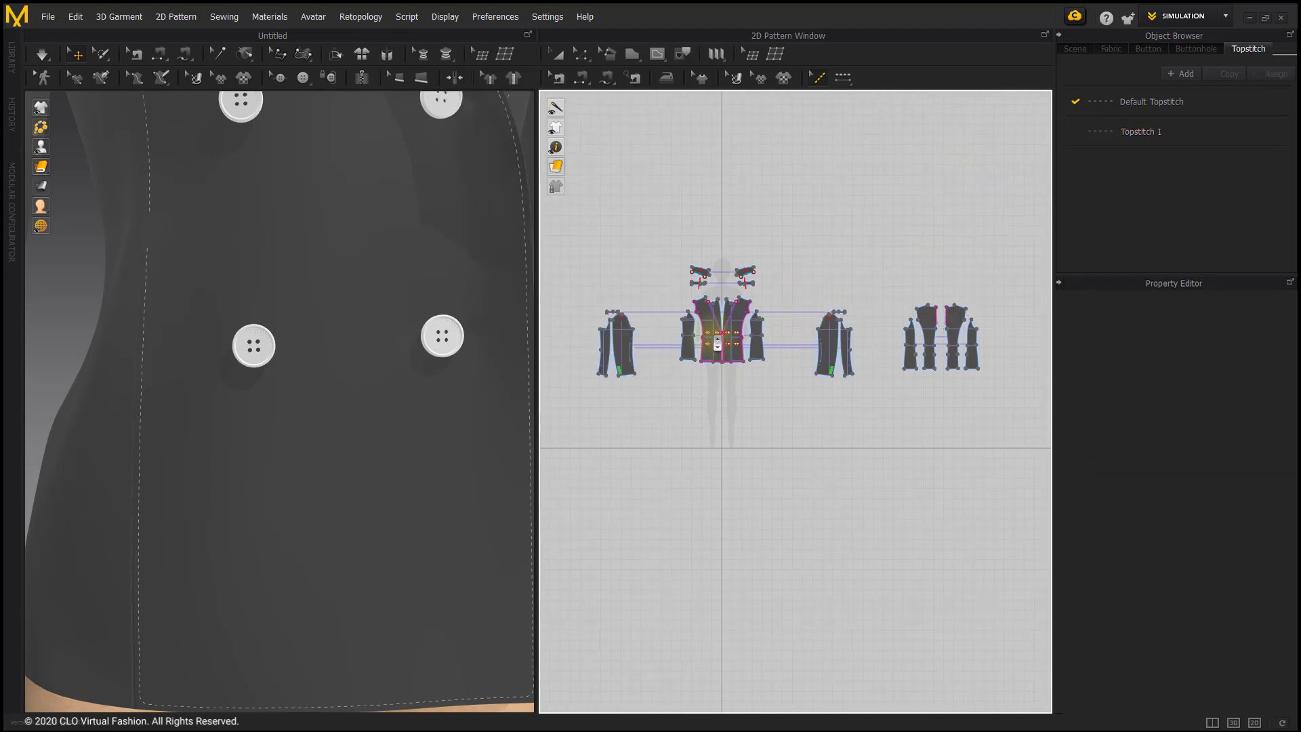
# Step: Move the front's curved side-seam topstitch onto a newly created Topstitch 2 style
pyautogui.scroll(5, 717, 344)
pyautogui.click(660, 305)
pyautogui.moveTo(234, 406); pyautogui.dragTo(267, 451, button='middle')
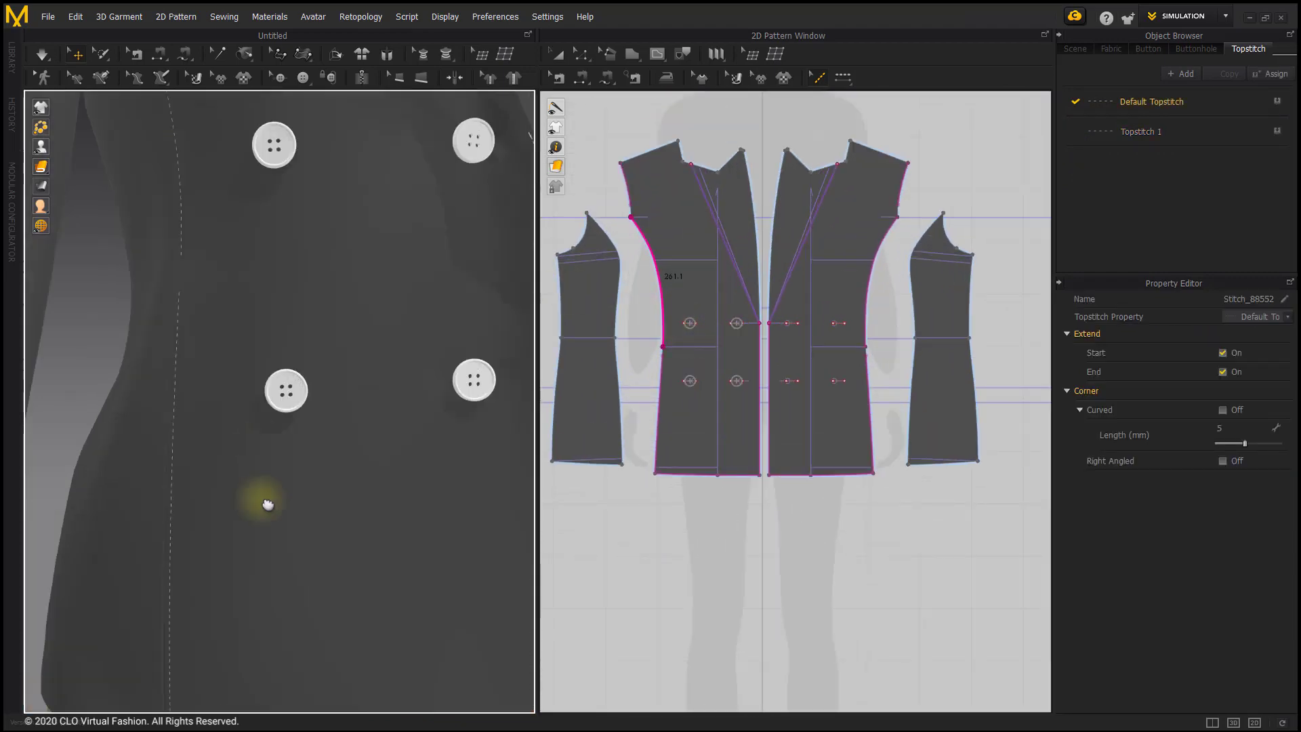
pyautogui.scroll(-3, 183, 264)
pyautogui.scroll(5, 183, 265)
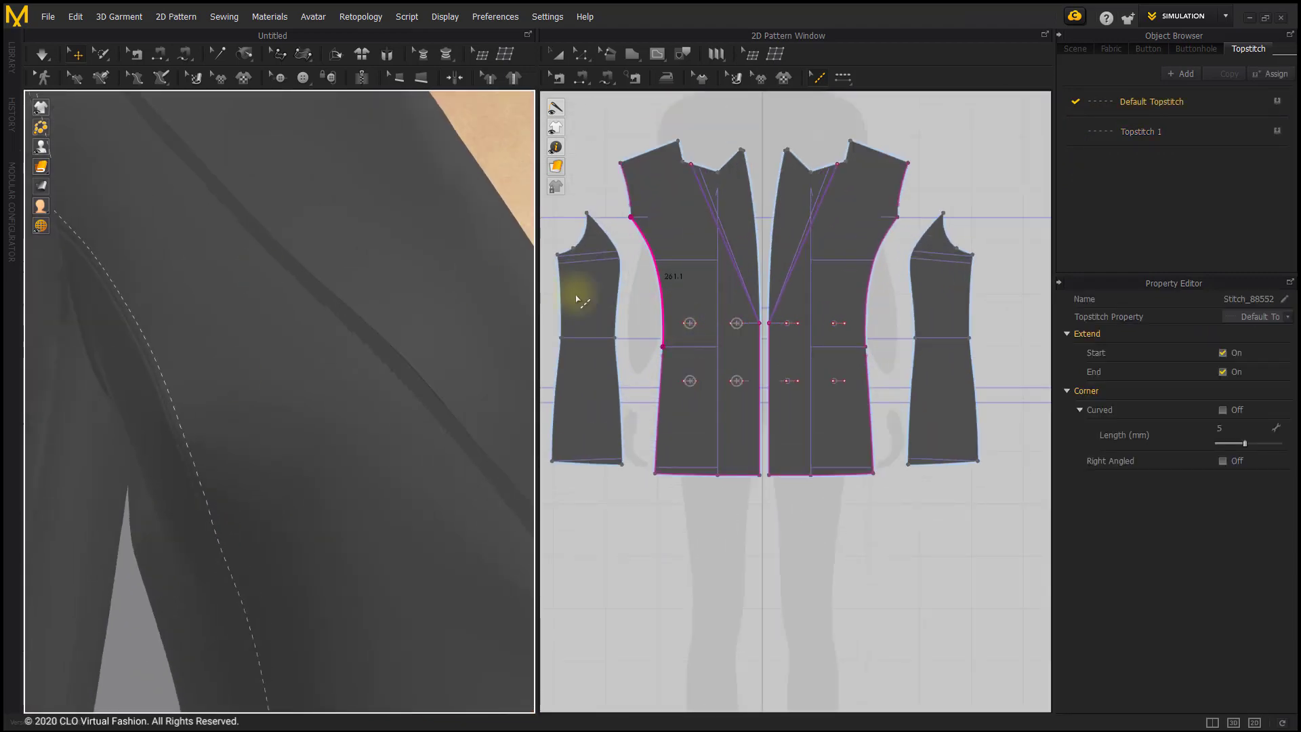
pyautogui.rightClick(663, 279)
pyautogui.click(681, 308)
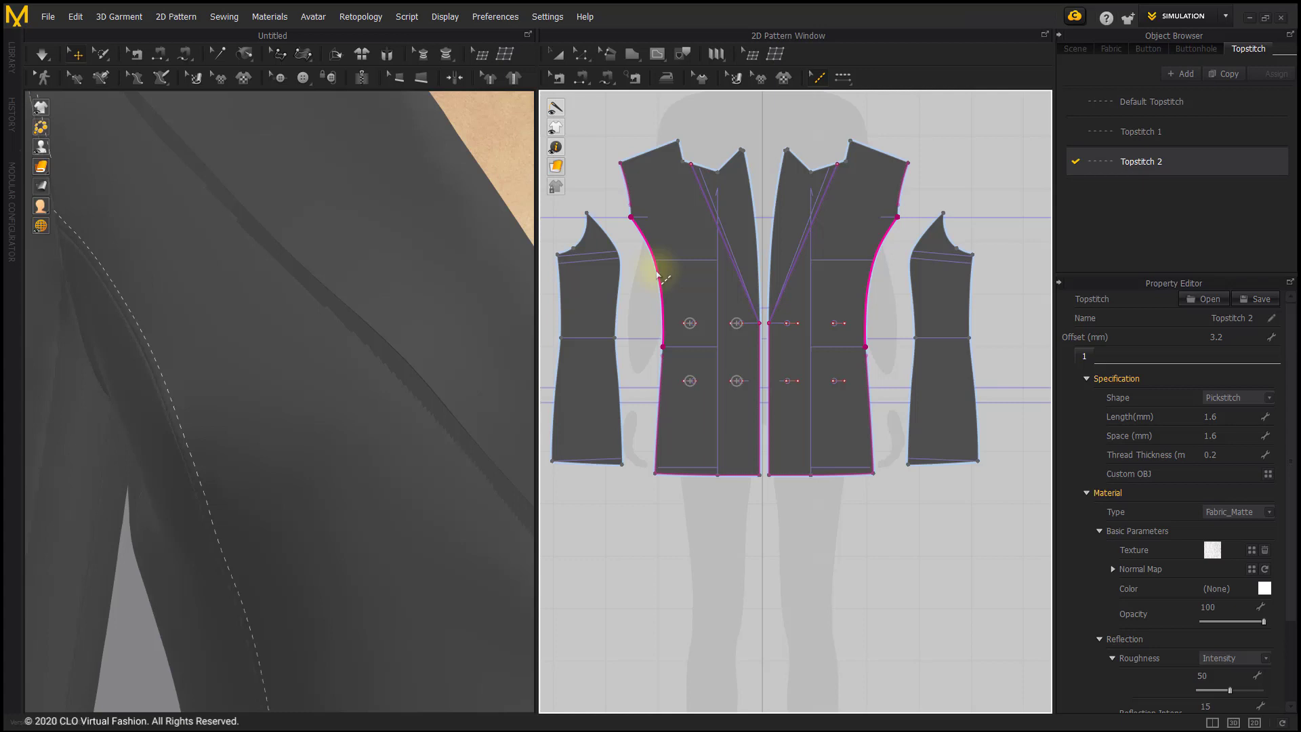
pyautogui.rightClick(658, 274)
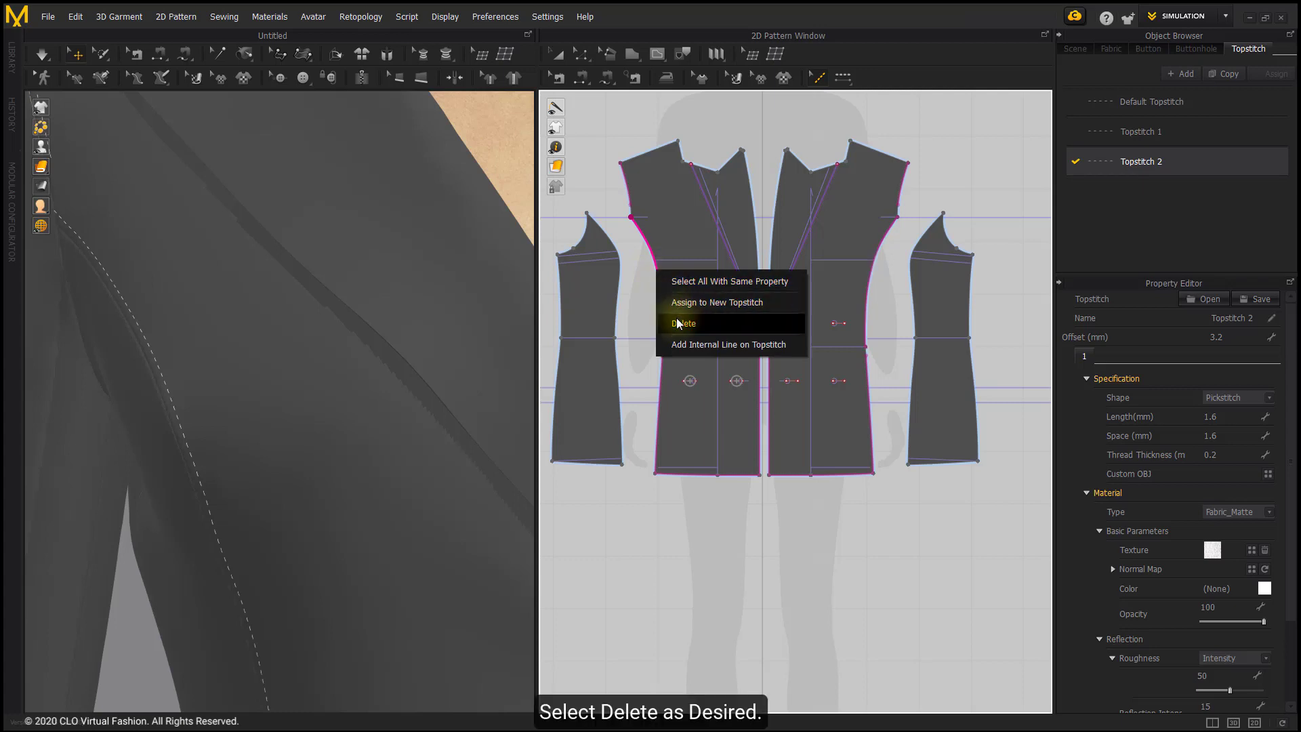
# Step: Generate an internal line along the front's curved side-seam topstitch, then deselect it
pyautogui.click(698, 366)
pyautogui.click(654, 269)
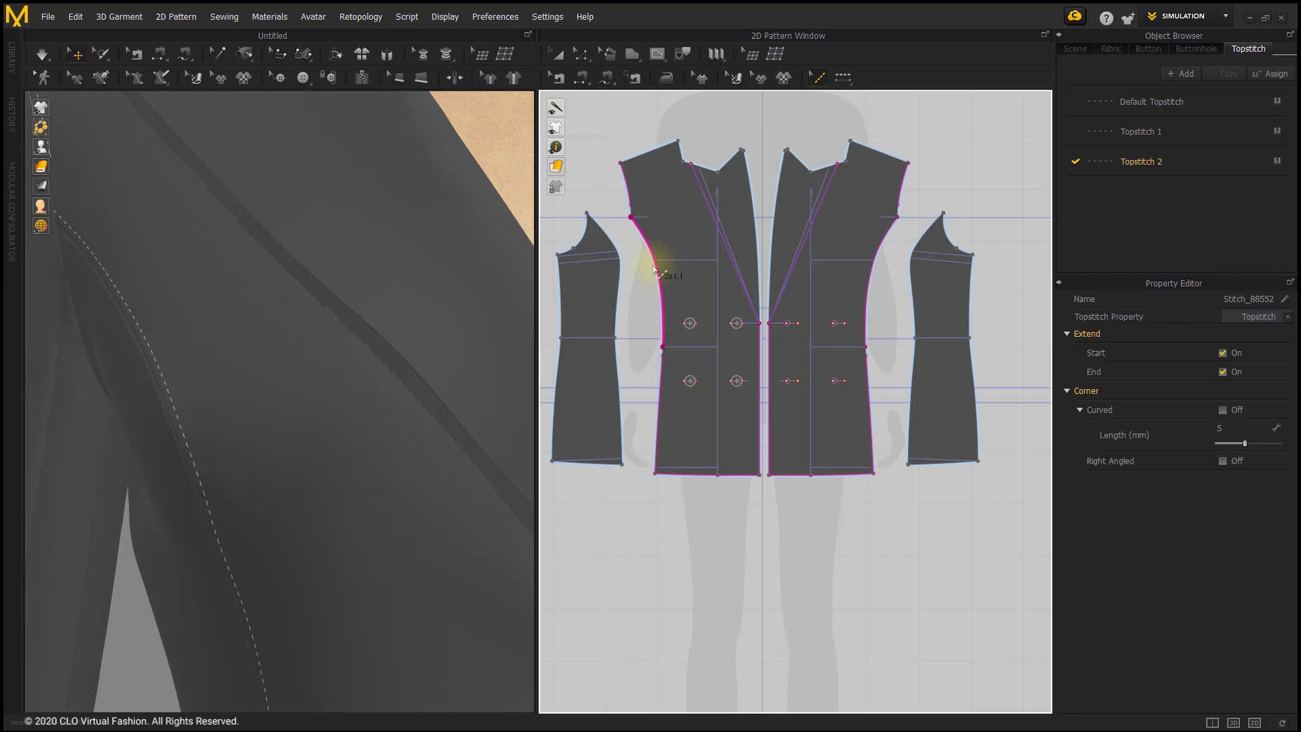
pyautogui.rightClick(655, 267)
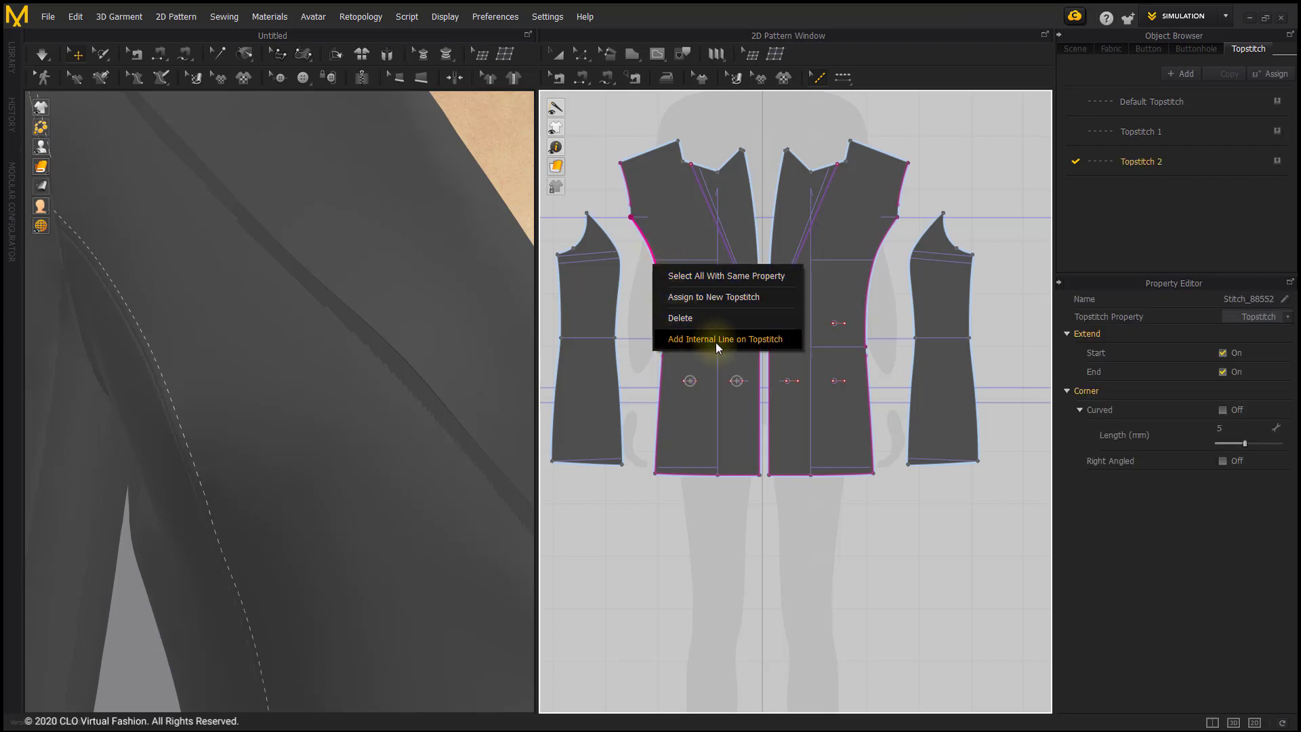
pyautogui.click(734, 341)
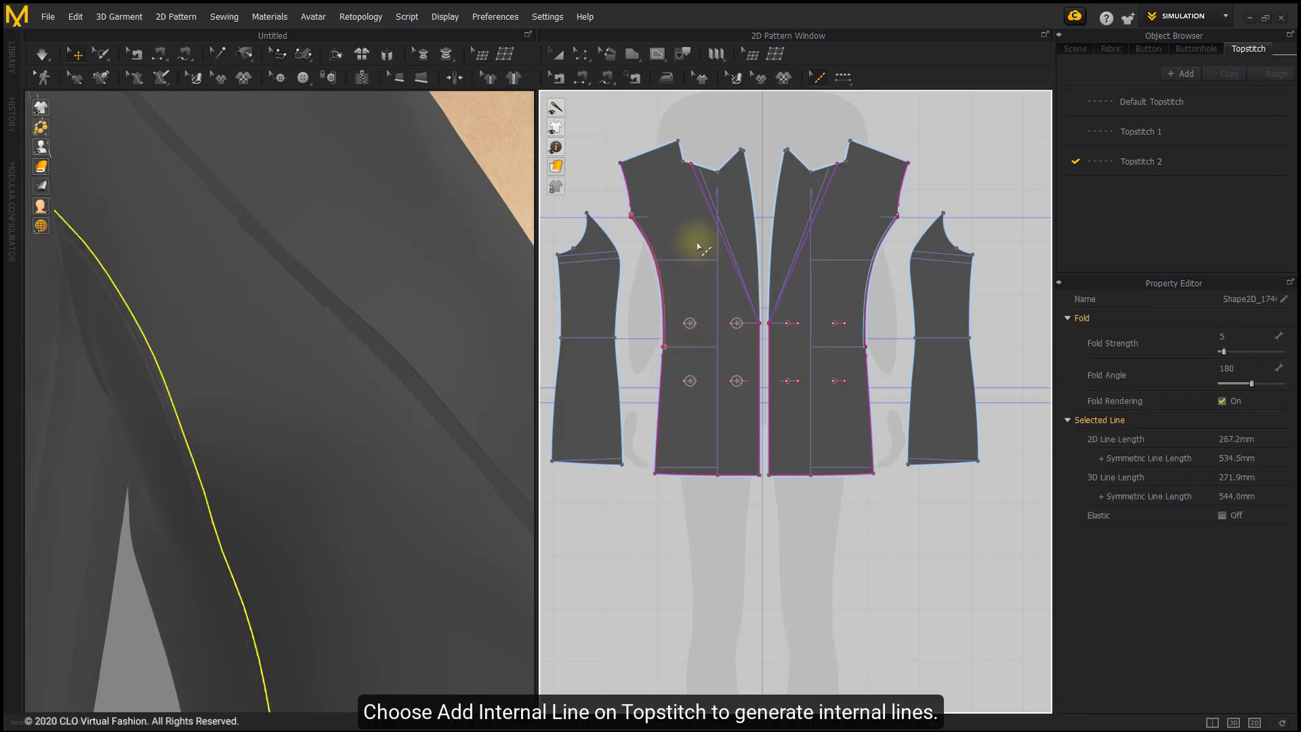
pyautogui.scroll(-3, 307, 405)
pyautogui.scroll(6, 688, 244)
pyautogui.scroll(5, 842, 303)
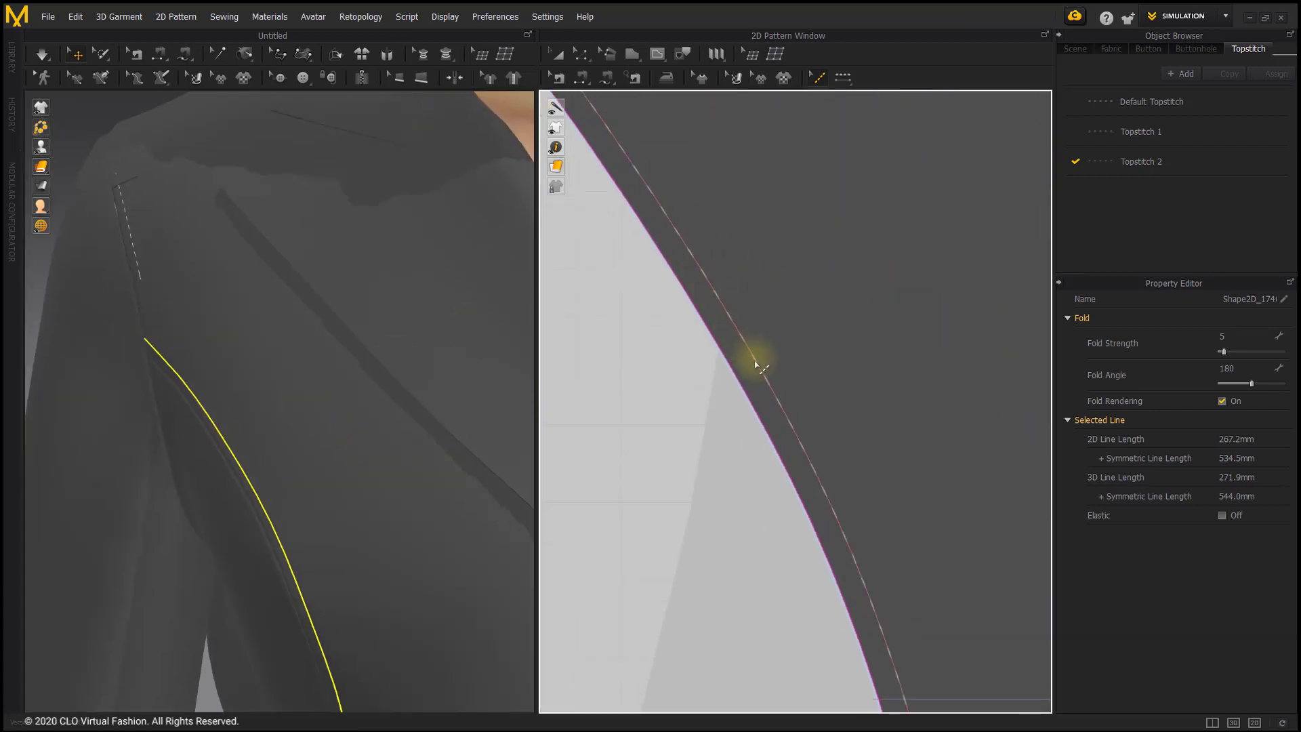
pyautogui.press('Escape')
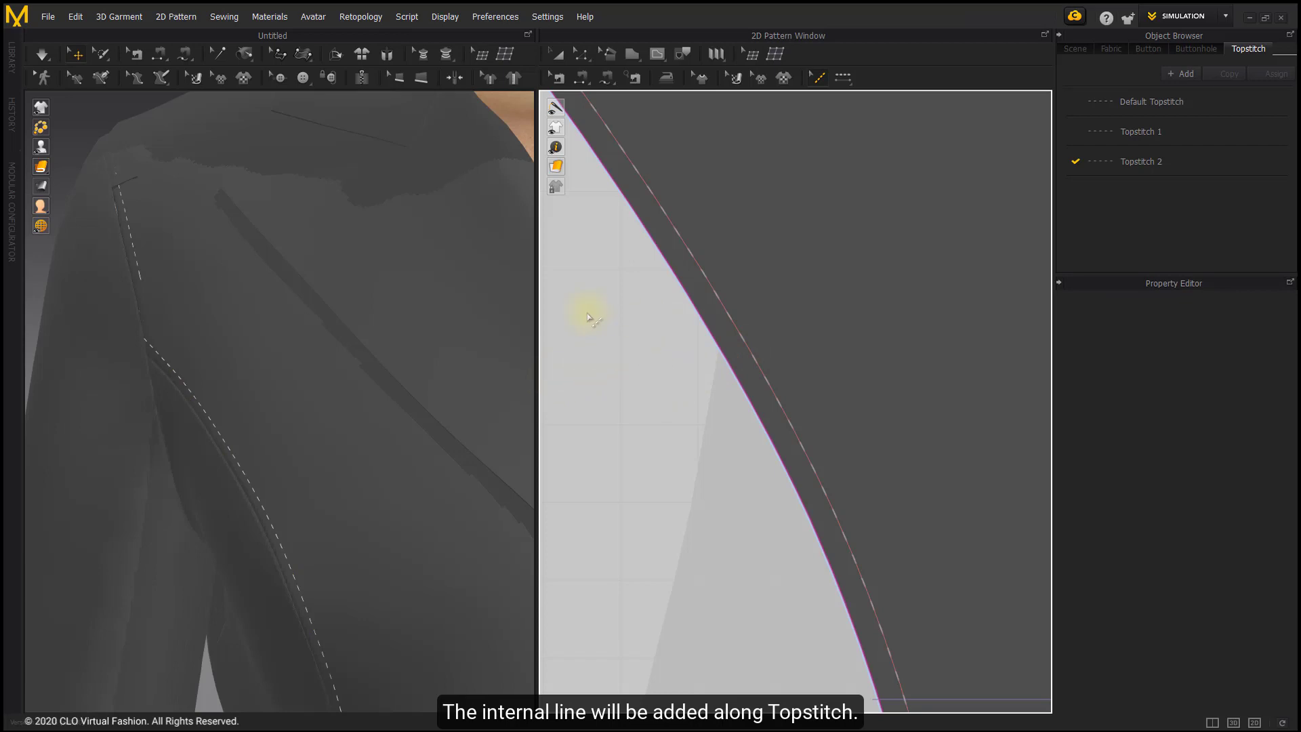
pyautogui.scroll(-5, 450, 290)
pyautogui.scroll(2, 309, 238)
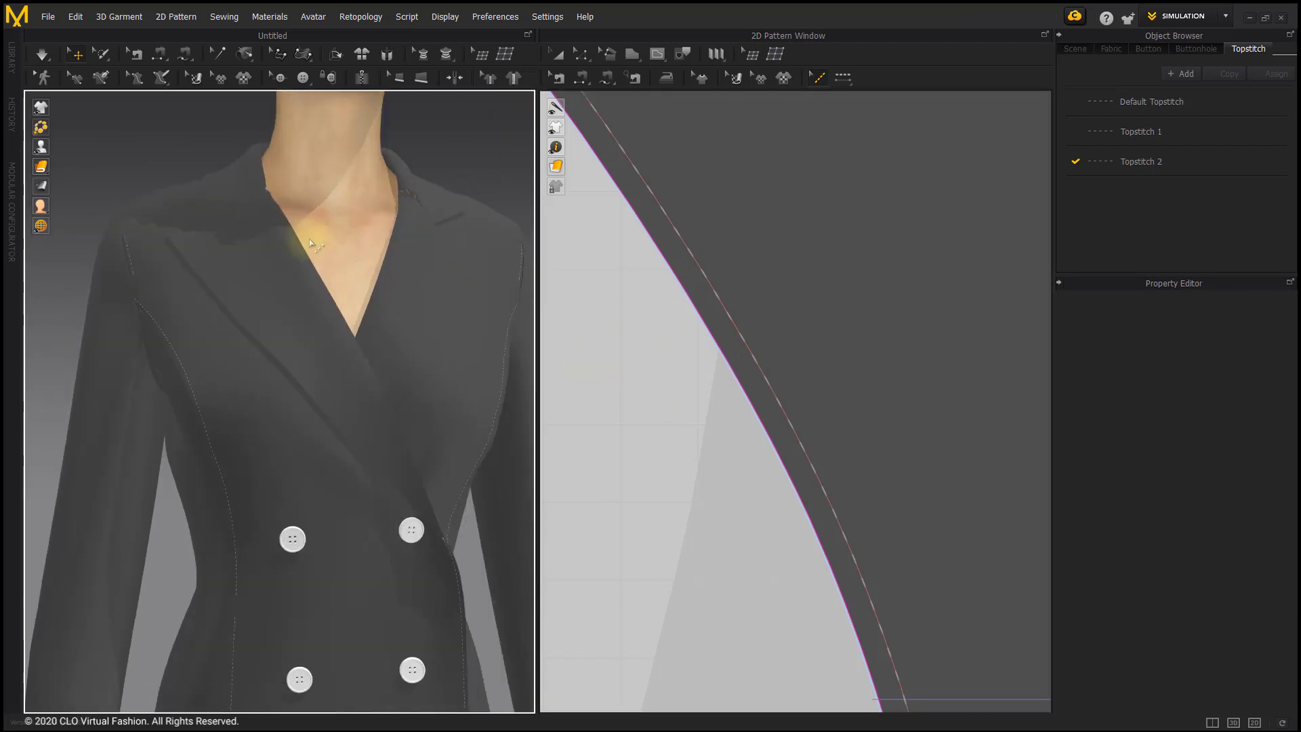
# Step: Zoom the view in and out to review Topstitch 2 on the front side seams
pyautogui.scroll(1, 309, 239)
pyautogui.scroll(-6, 636, 379)
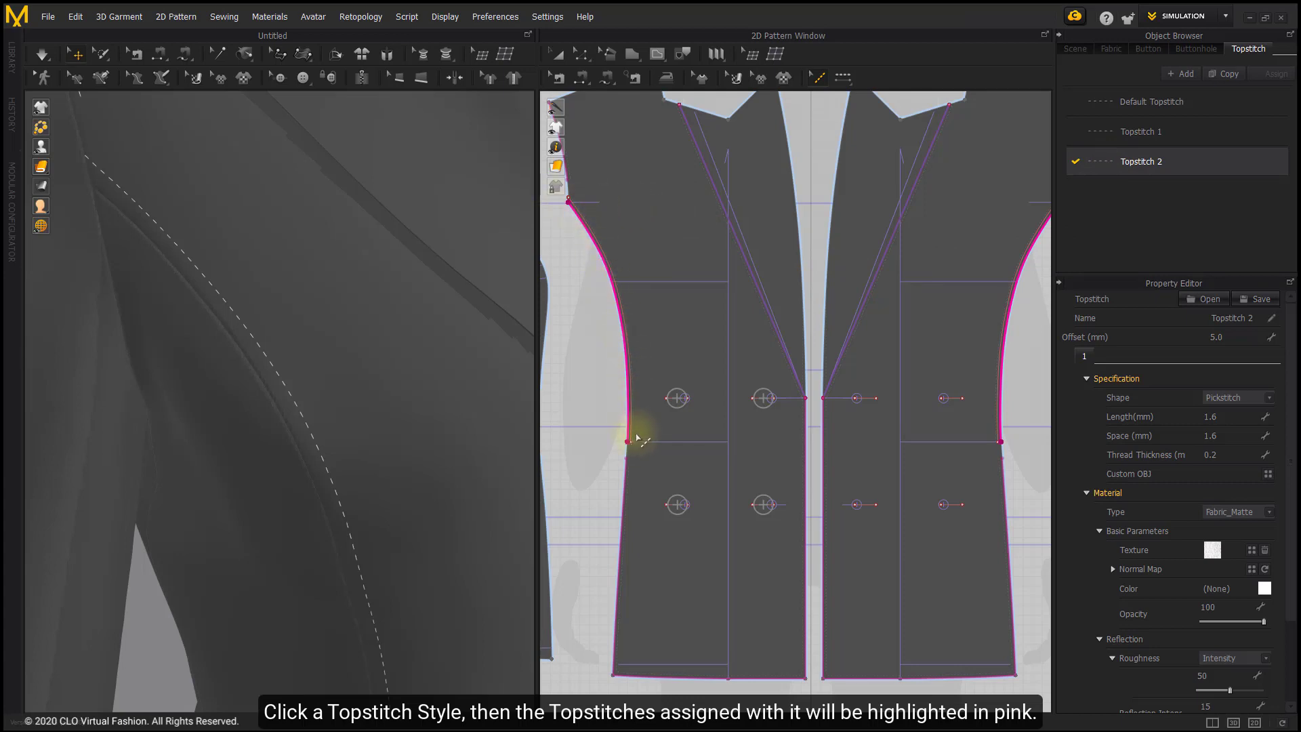
pyautogui.scroll(-3, 650, 307)
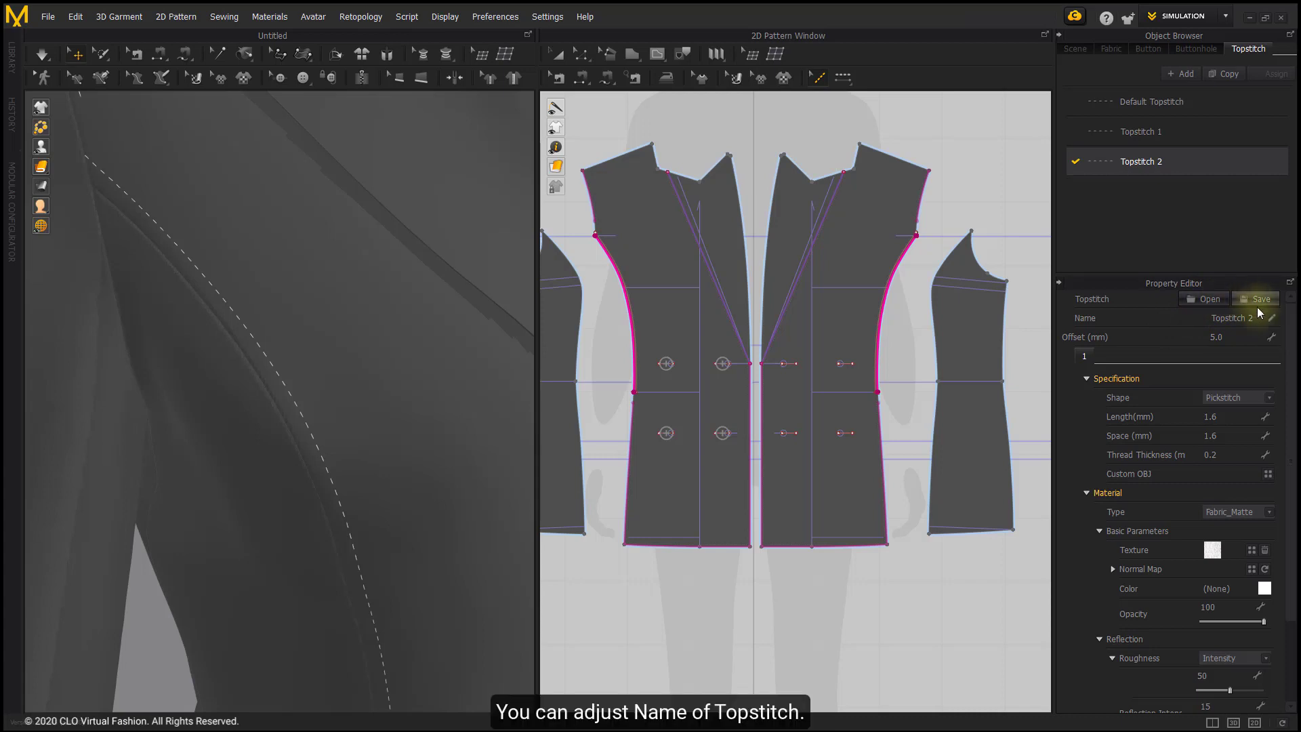
# Step: Change the Topstitch 2 Offset (mm) value to 10 in the Property Editor
pyautogui.click(1260, 317)
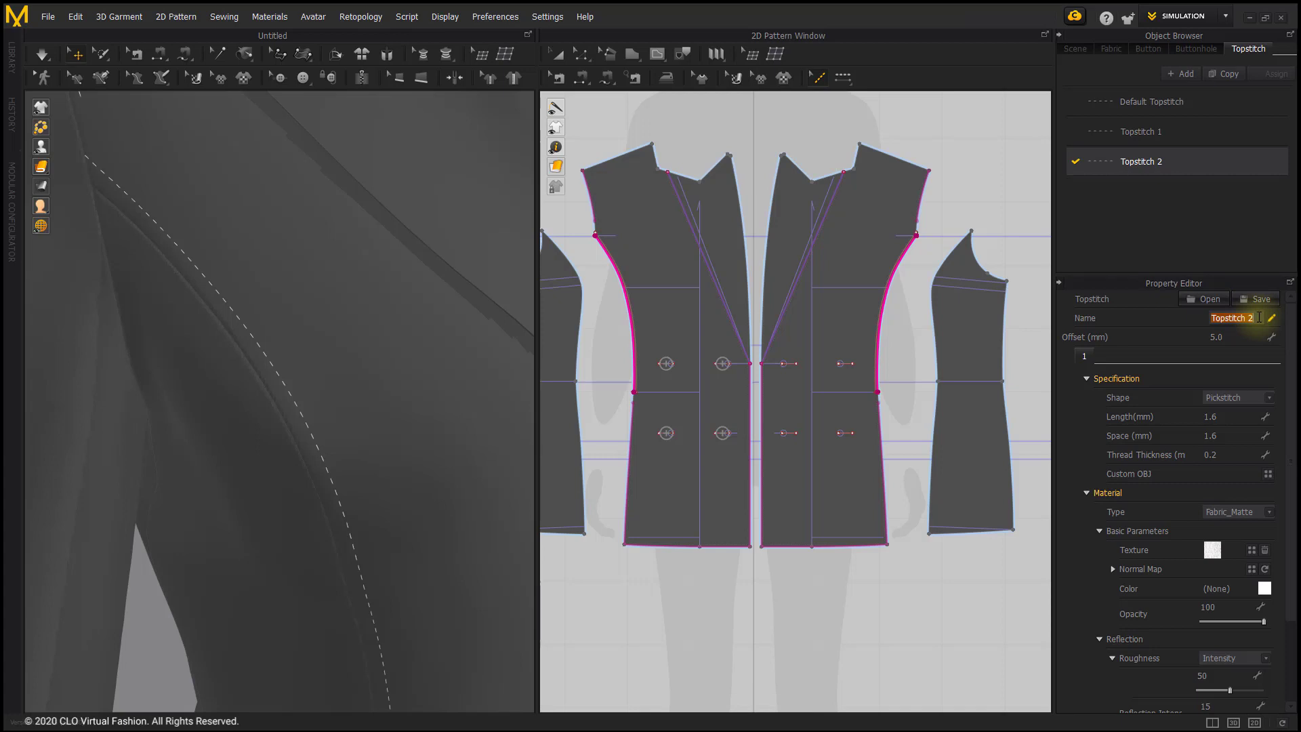
pyautogui.click(1246, 337)
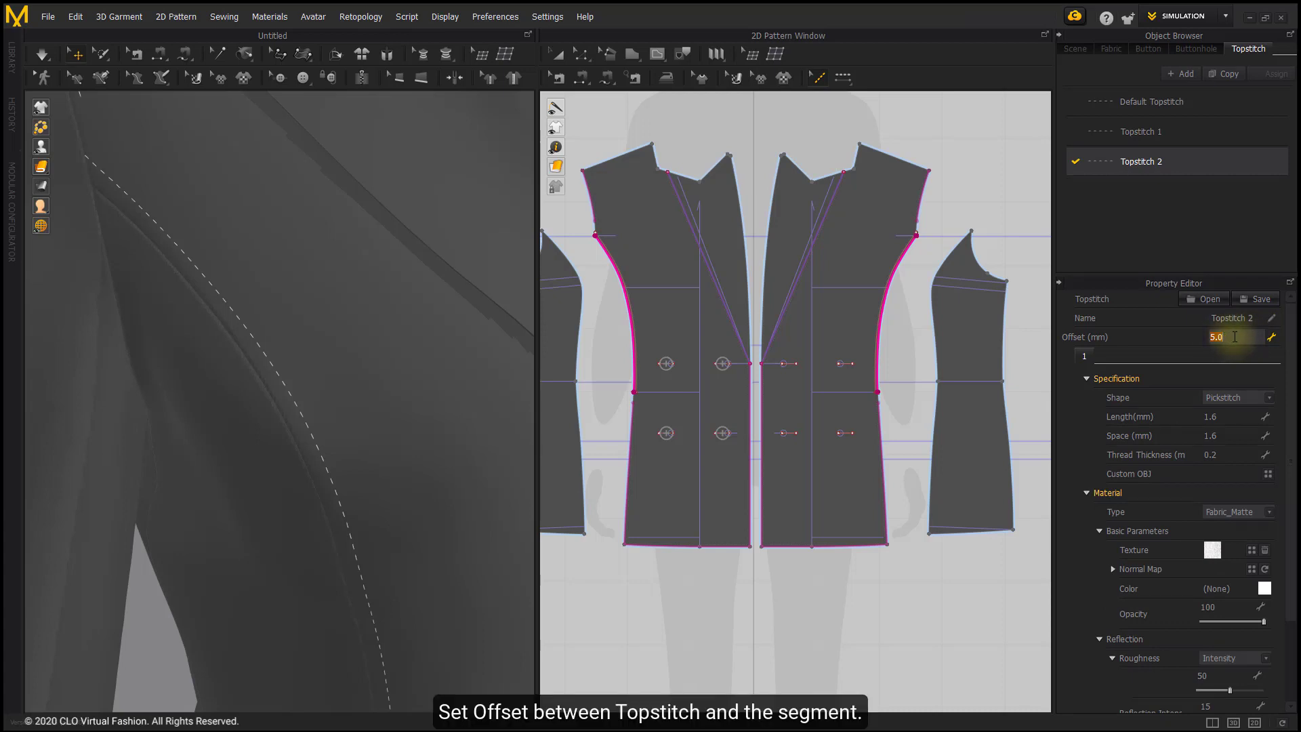
pyautogui.write('10')
pyautogui.press('Return')
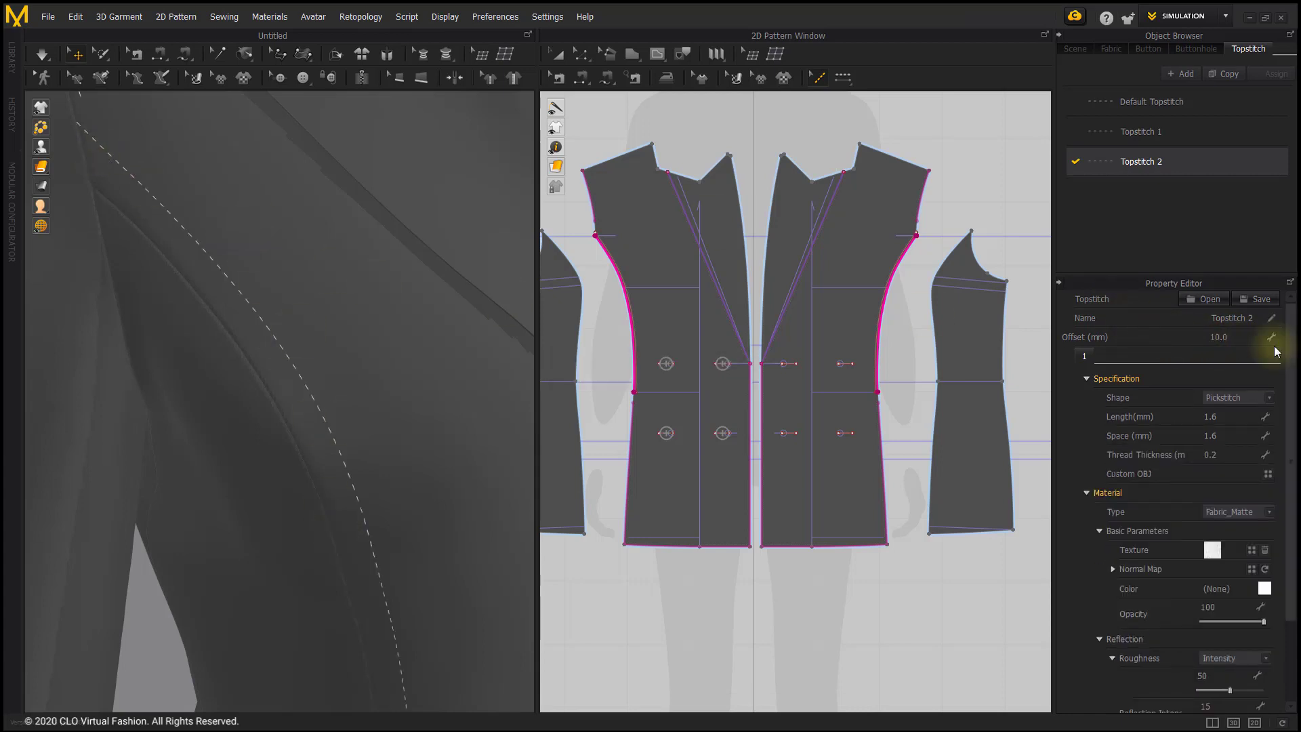
pyautogui.click(1219, 399)
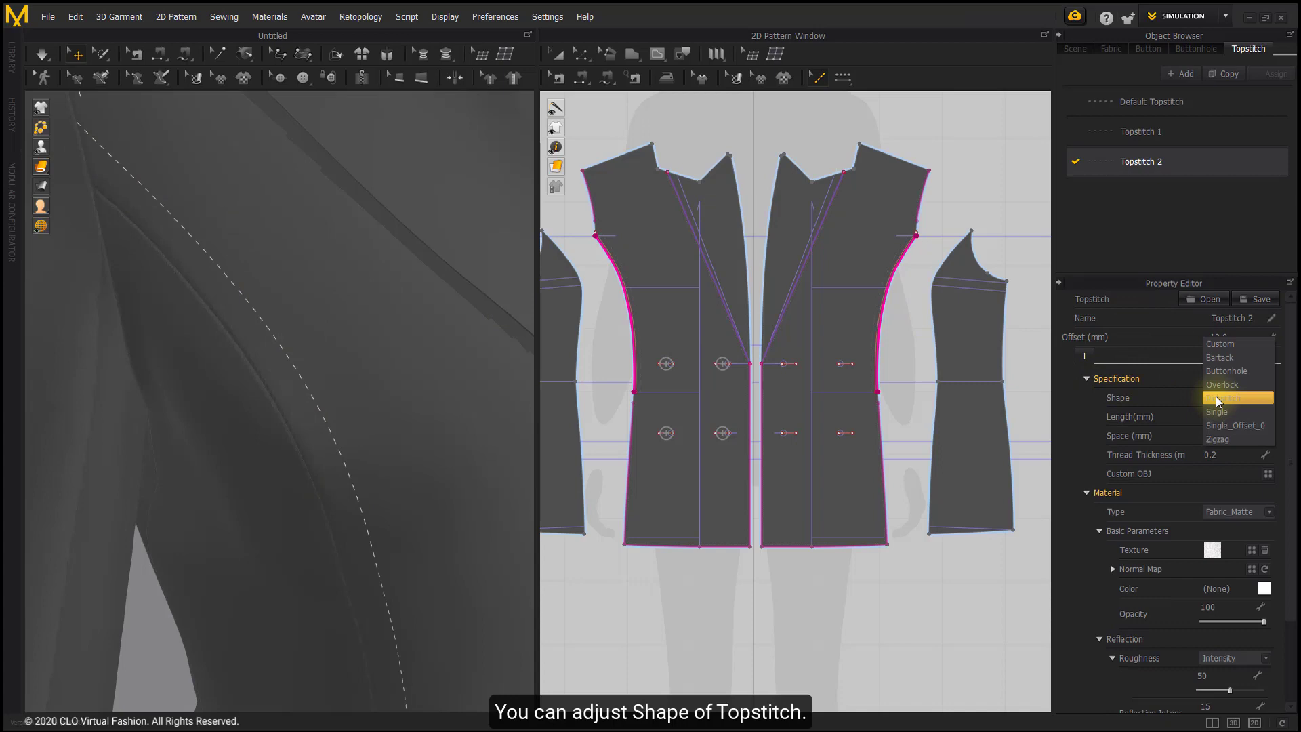
# Step: Try Pickstitch, then the Custom shape with 3 mm stitch length and 6 mm width
pyautogui.click(1219, 398)
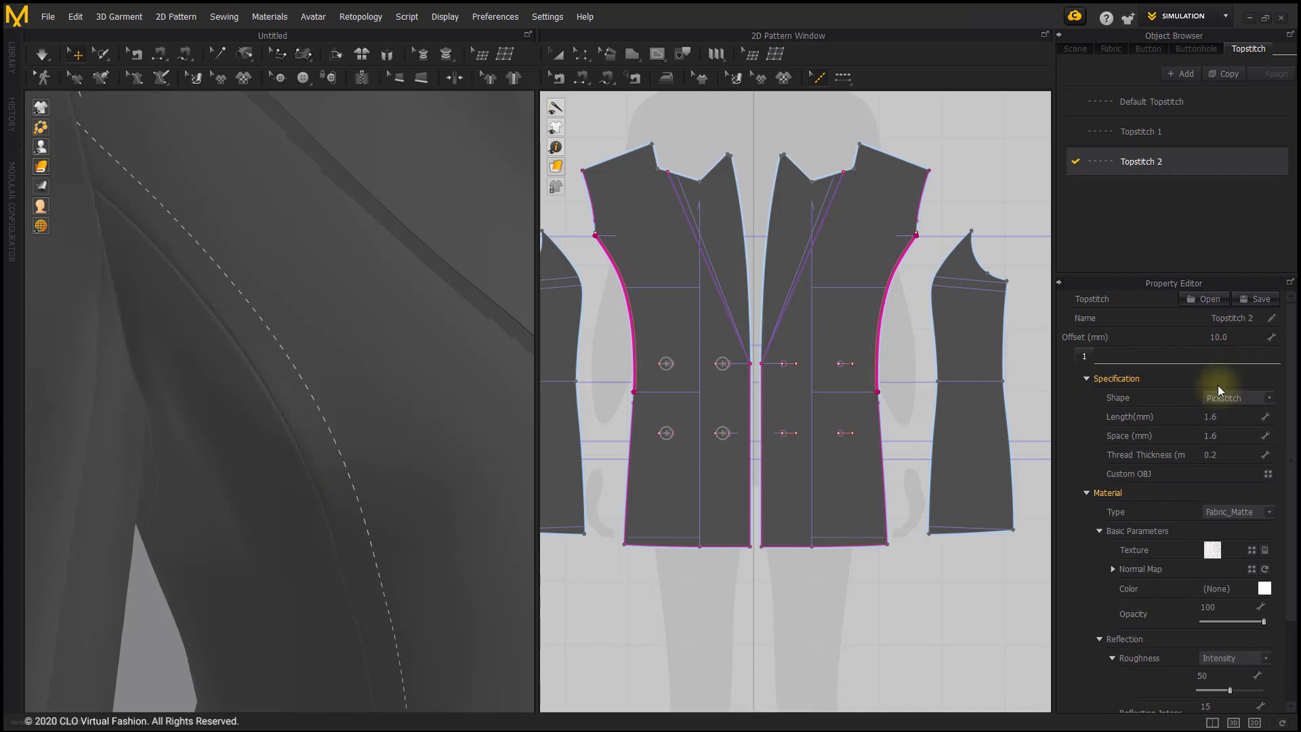
pyautogui.scroll(-1, 1219, 394)
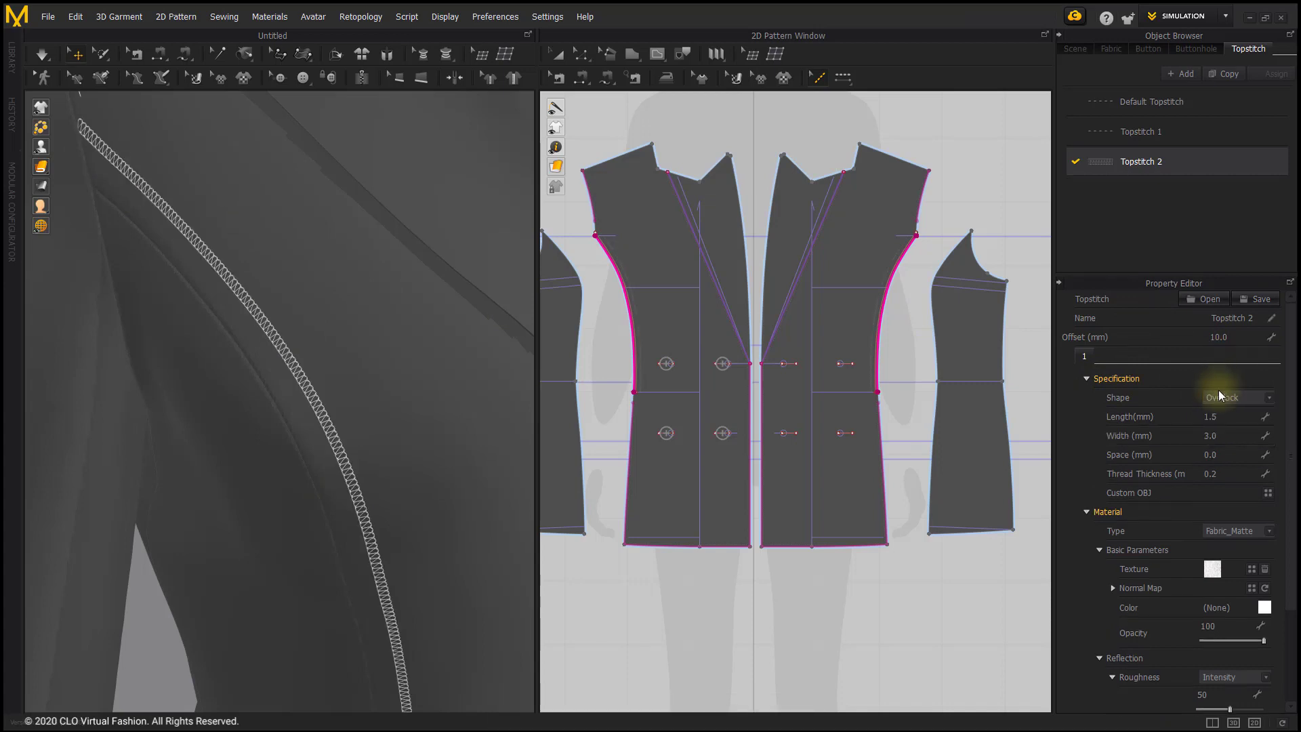
pyautogui.click(1220, 396)
pyautogui.click(1226, 364)
pyautogui.click(1219, 417)
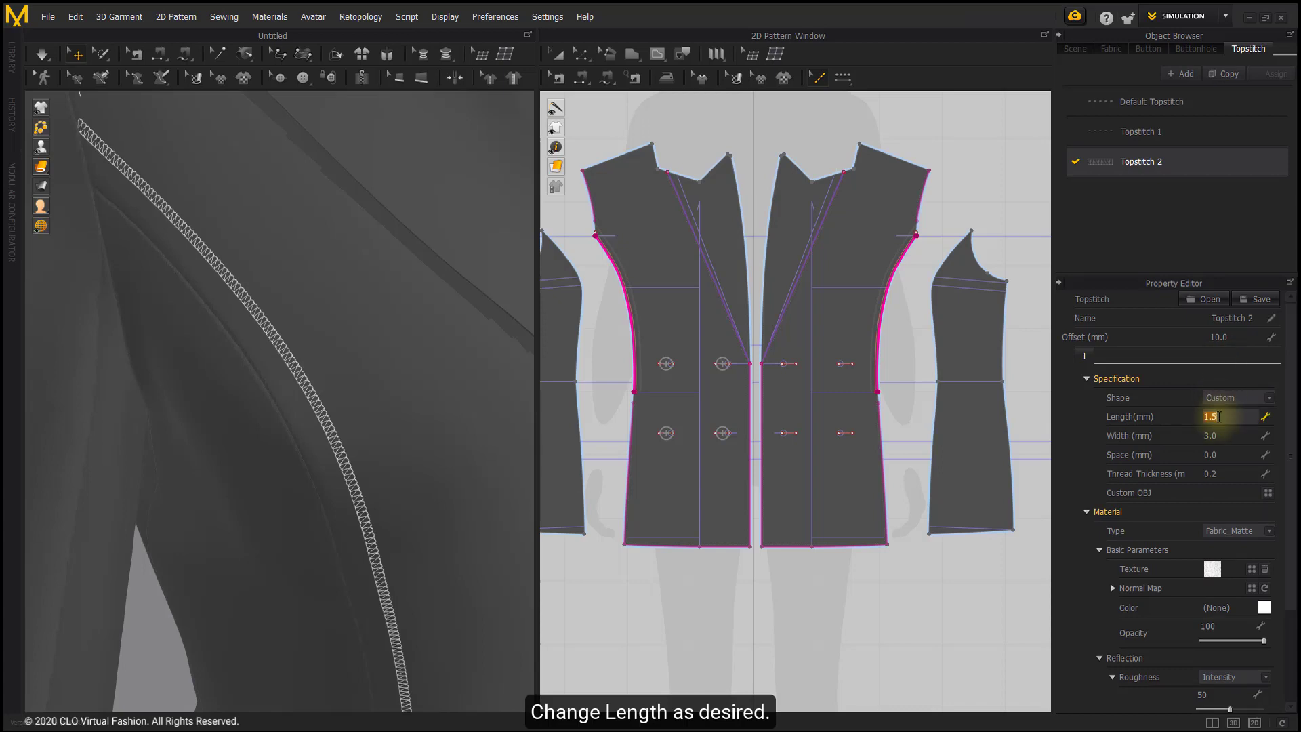
pyautogui.write('3')
pyautogui.press('Return')
pyautogui.click(1226, 435)
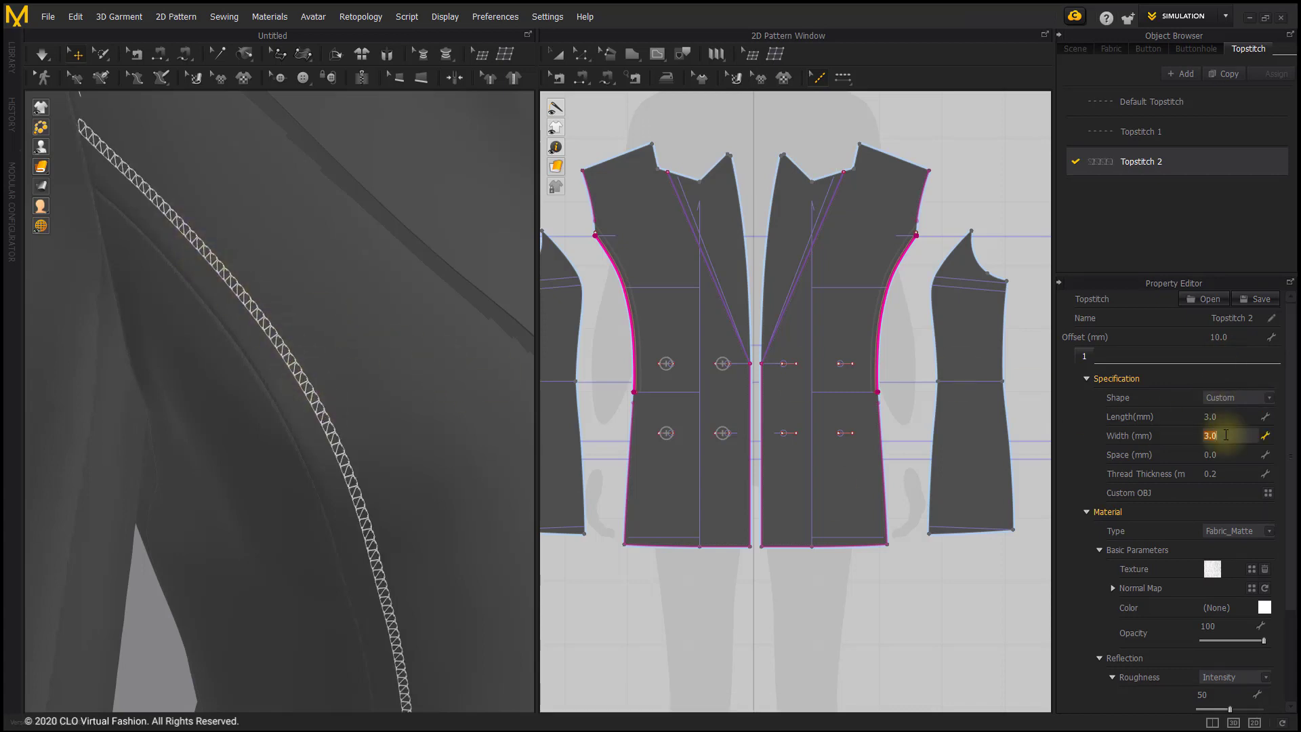
pyautogui.write('6')
pyautogui.press('Return')
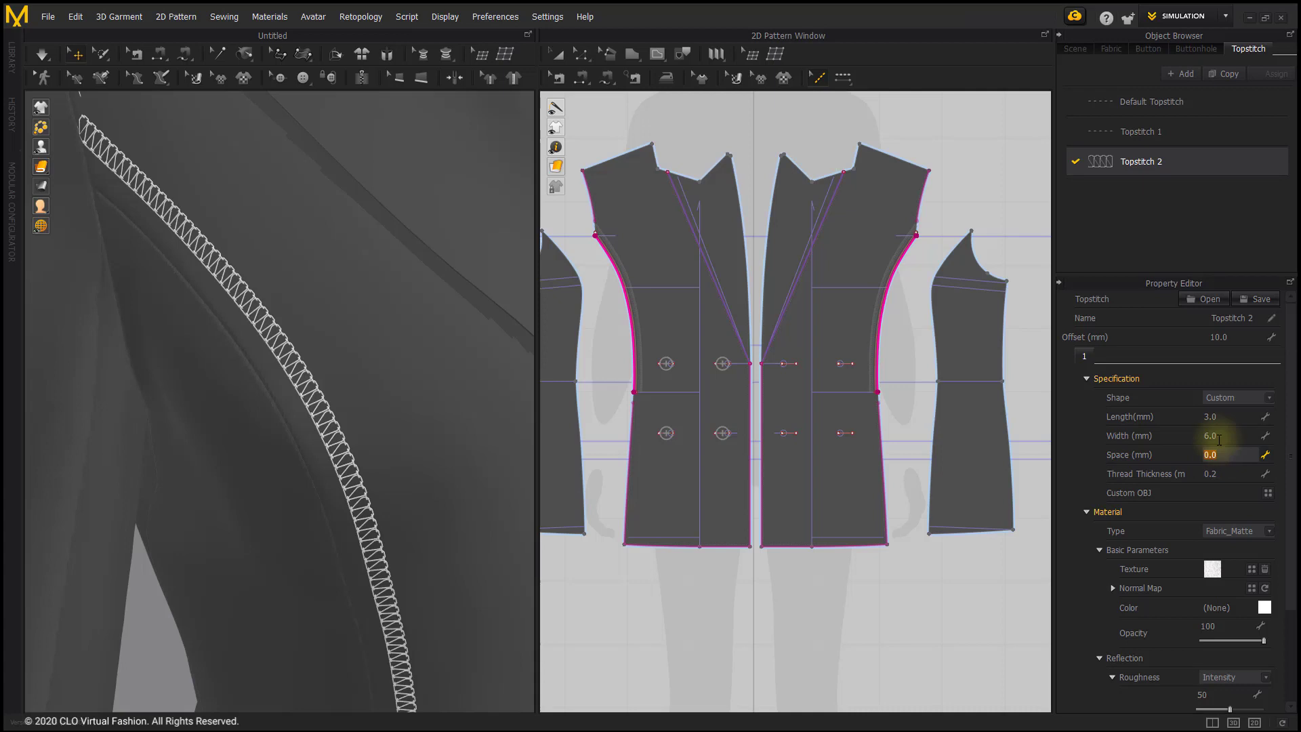
# Step: Switch to the Single shape with 0.5 mm spacing and 1.0 mm thread thickness
pyautogui.click(1227, 400)
pyautogui.click(1225, 467)
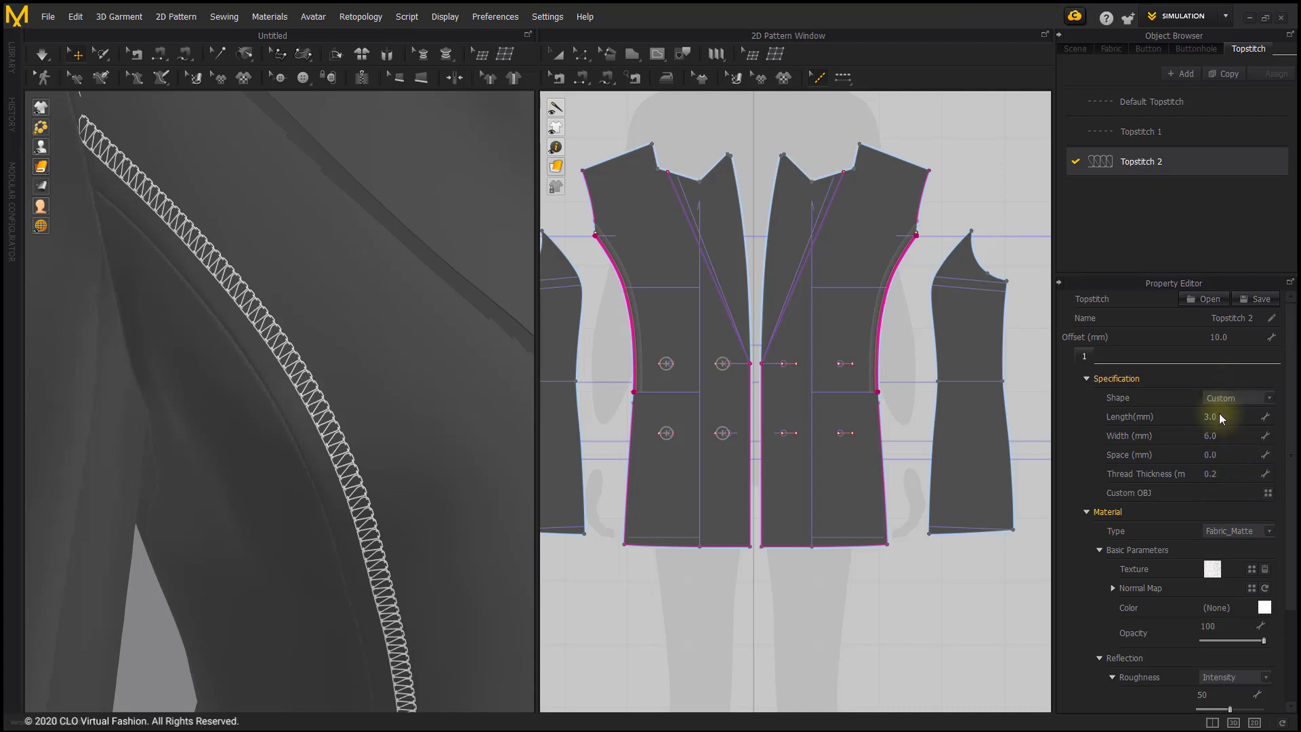
pyautogui.click(1227, 437)
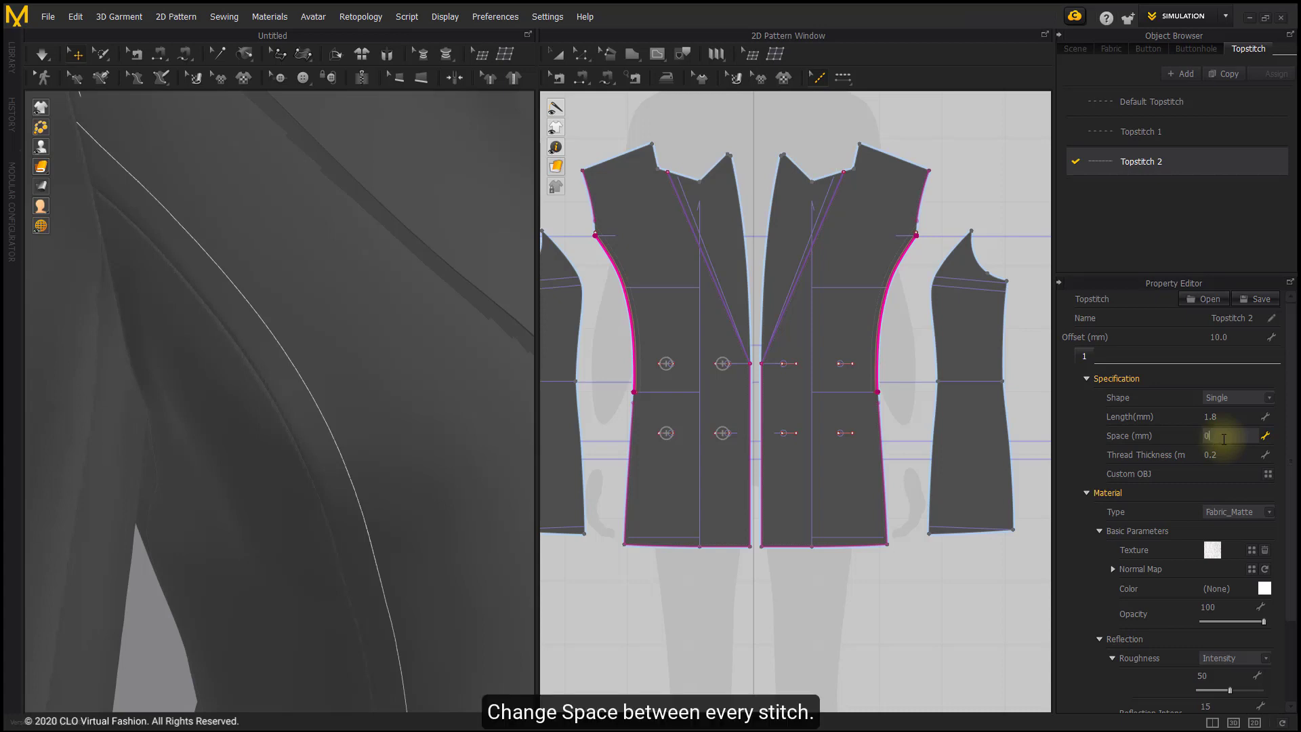
pyautogui.press('Return')
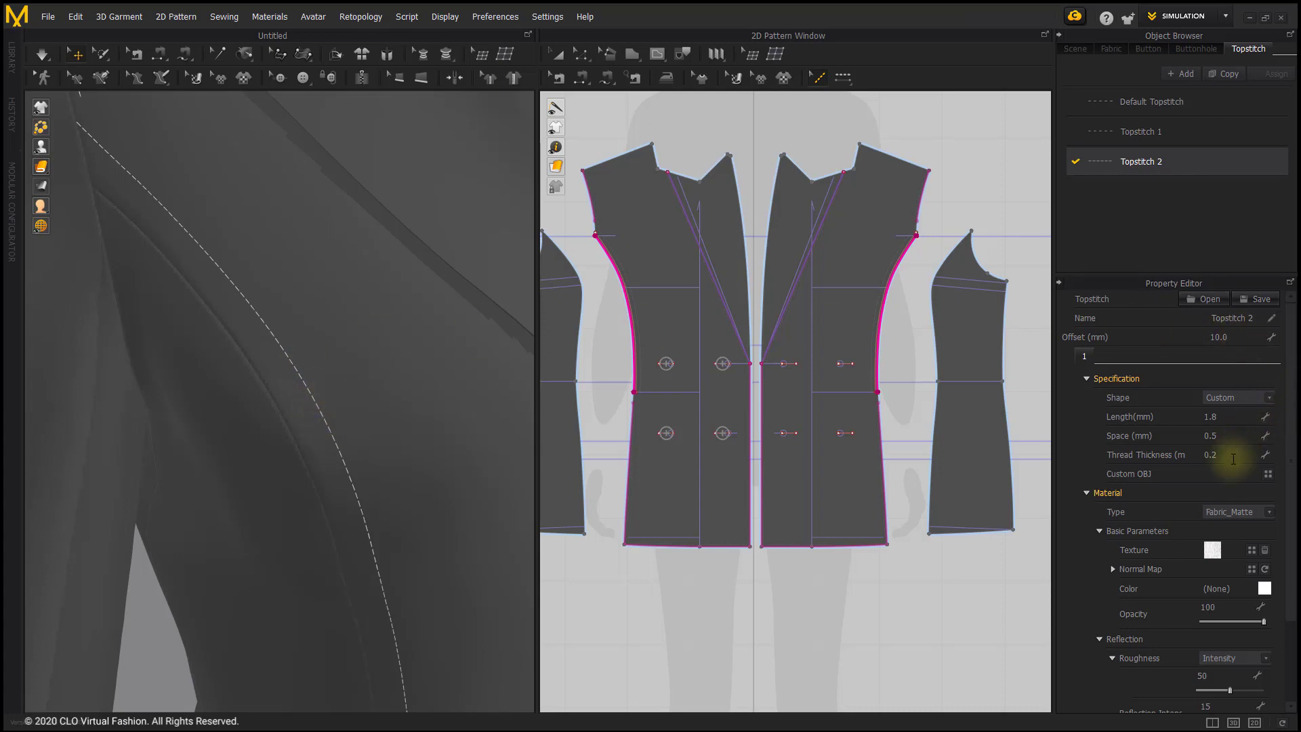
pyautogui.click(1231, 450)
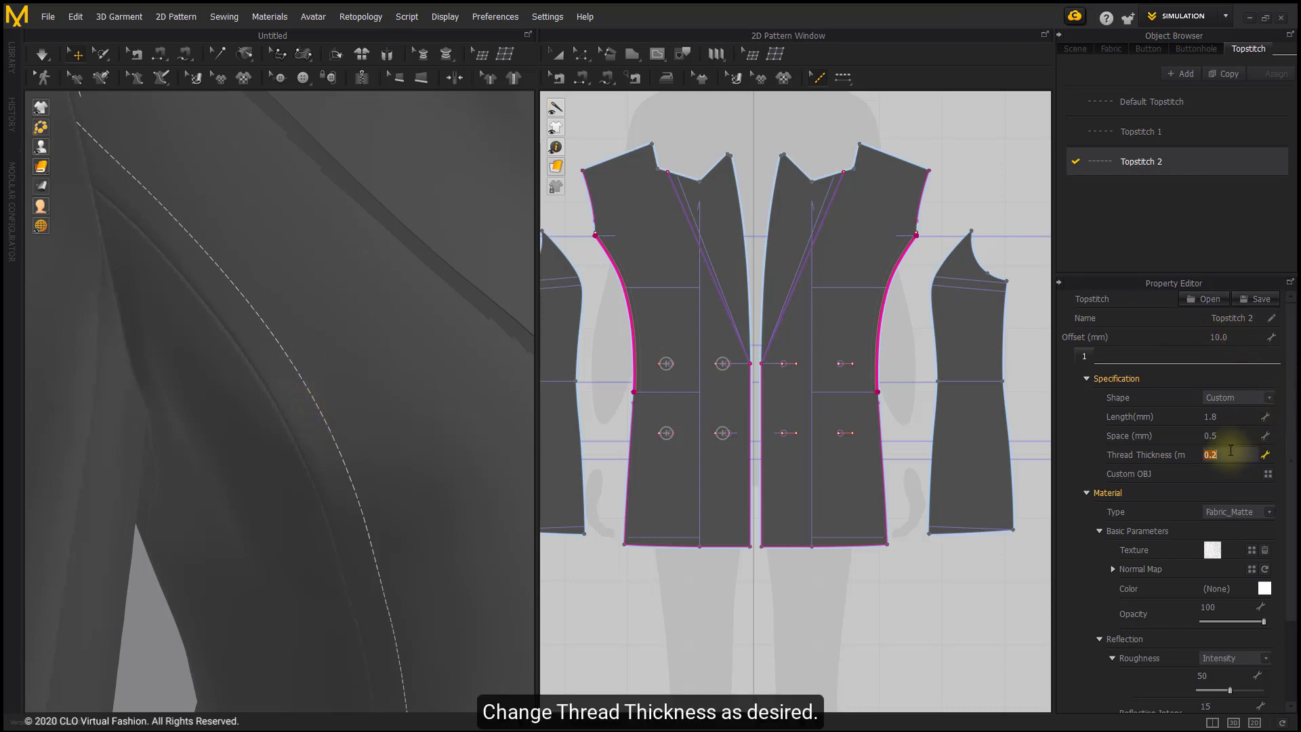
pyautogui.write('1')
pyautogui.press('Return')
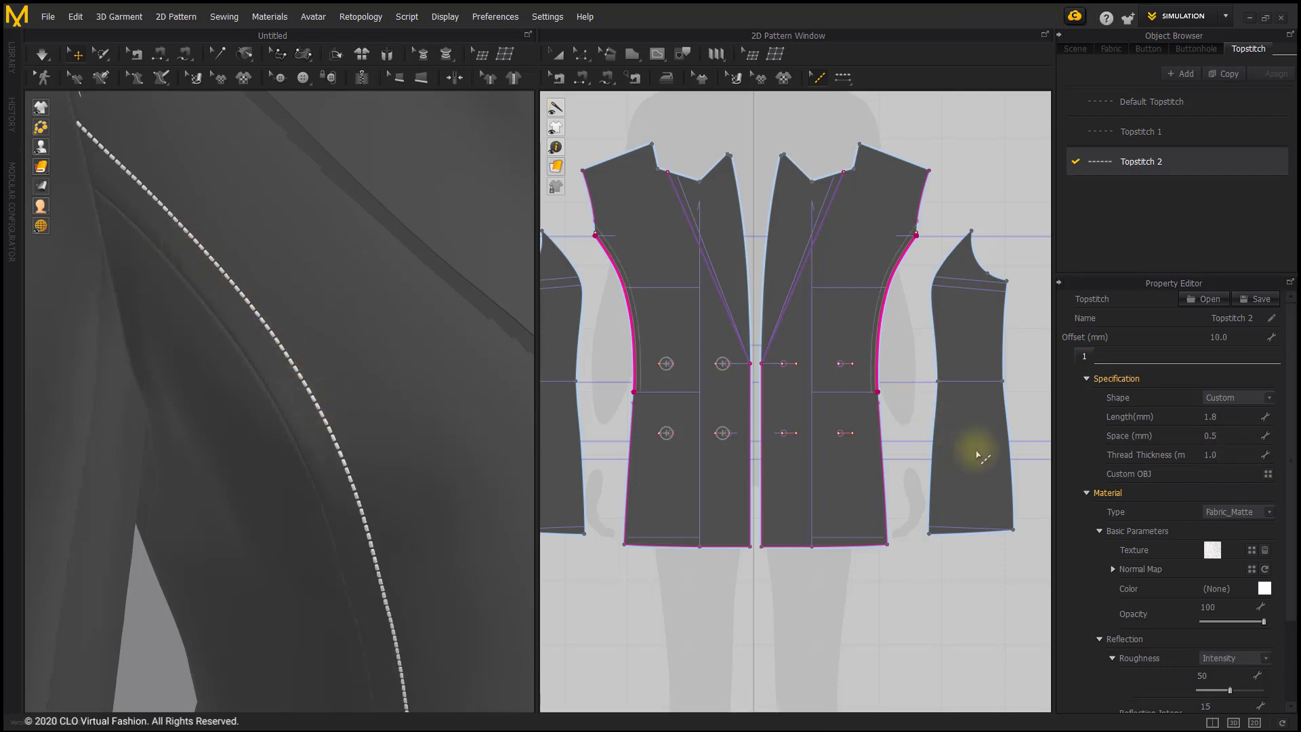
pyautogui.click(1223, 474)
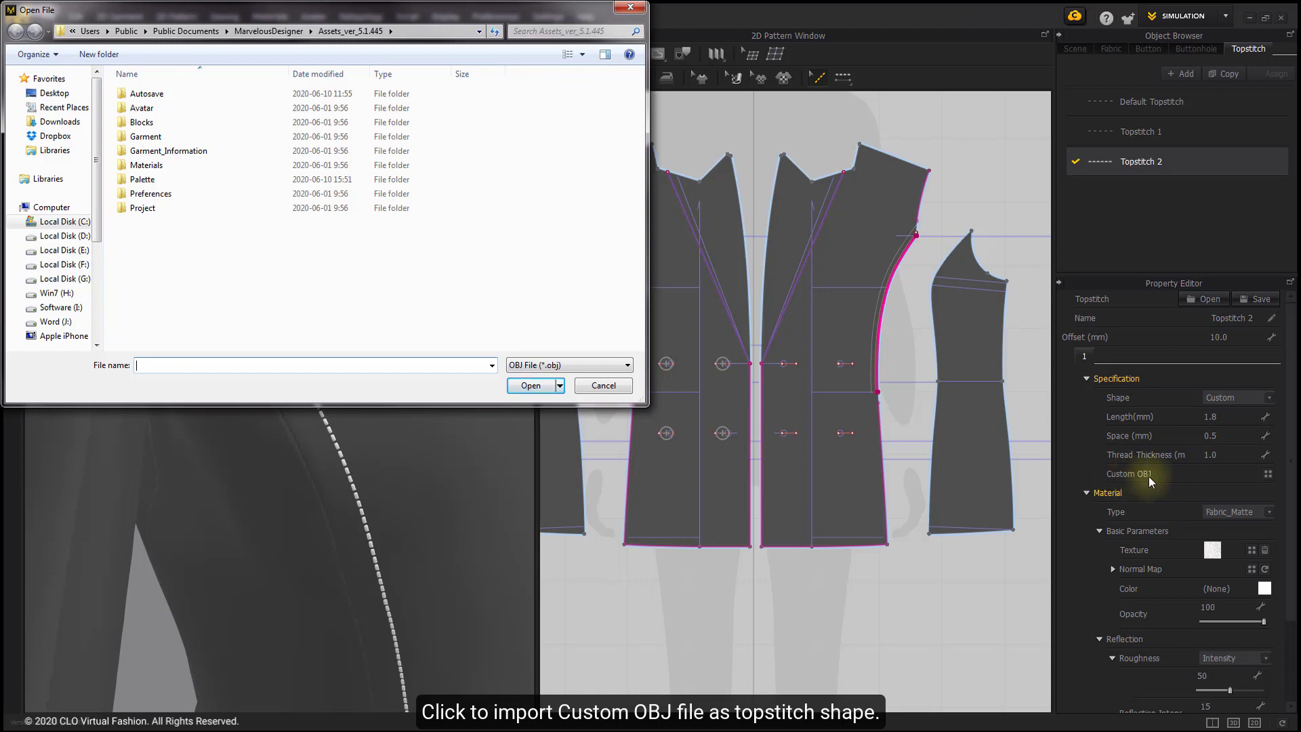
pyautogui.click(602, 396)
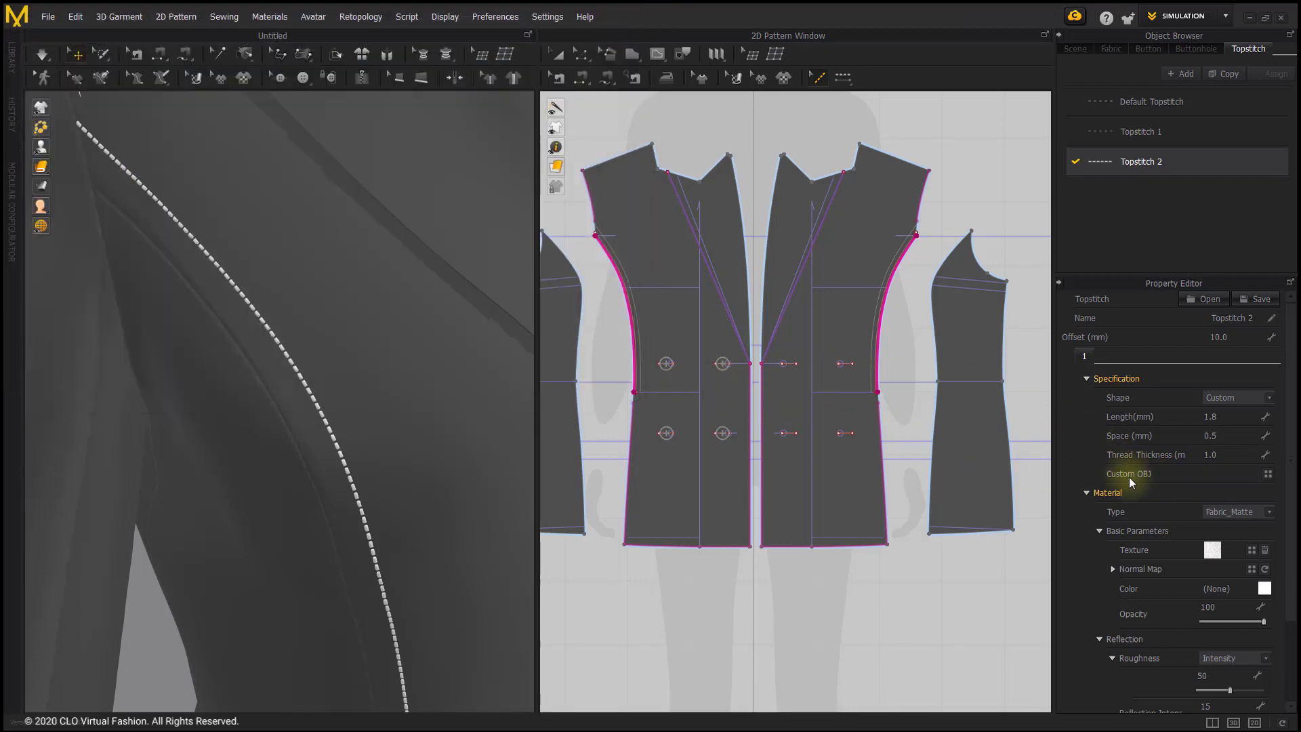
pyautogui.scroll(-3, 1148, 505)
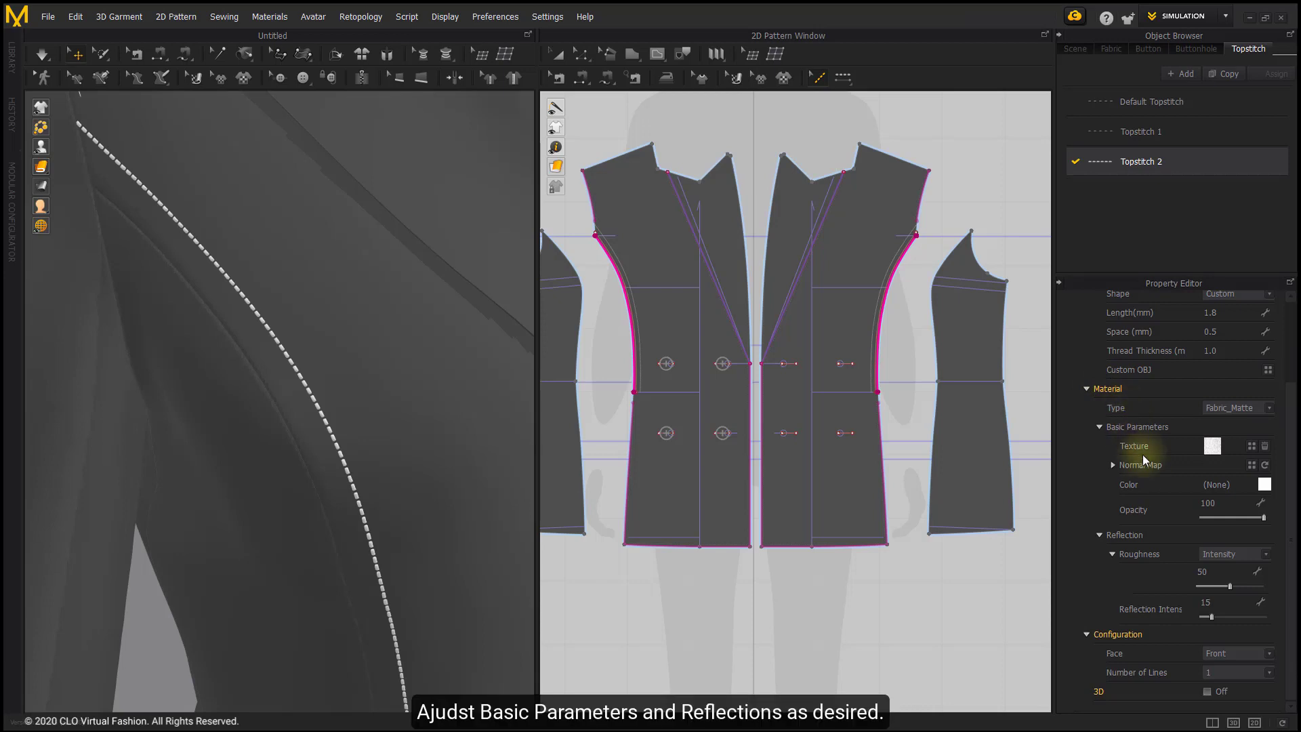
# Step: Collapse the Material section and set the stitch Face to Back, then to Both
pyautogui.click(1087, 389)
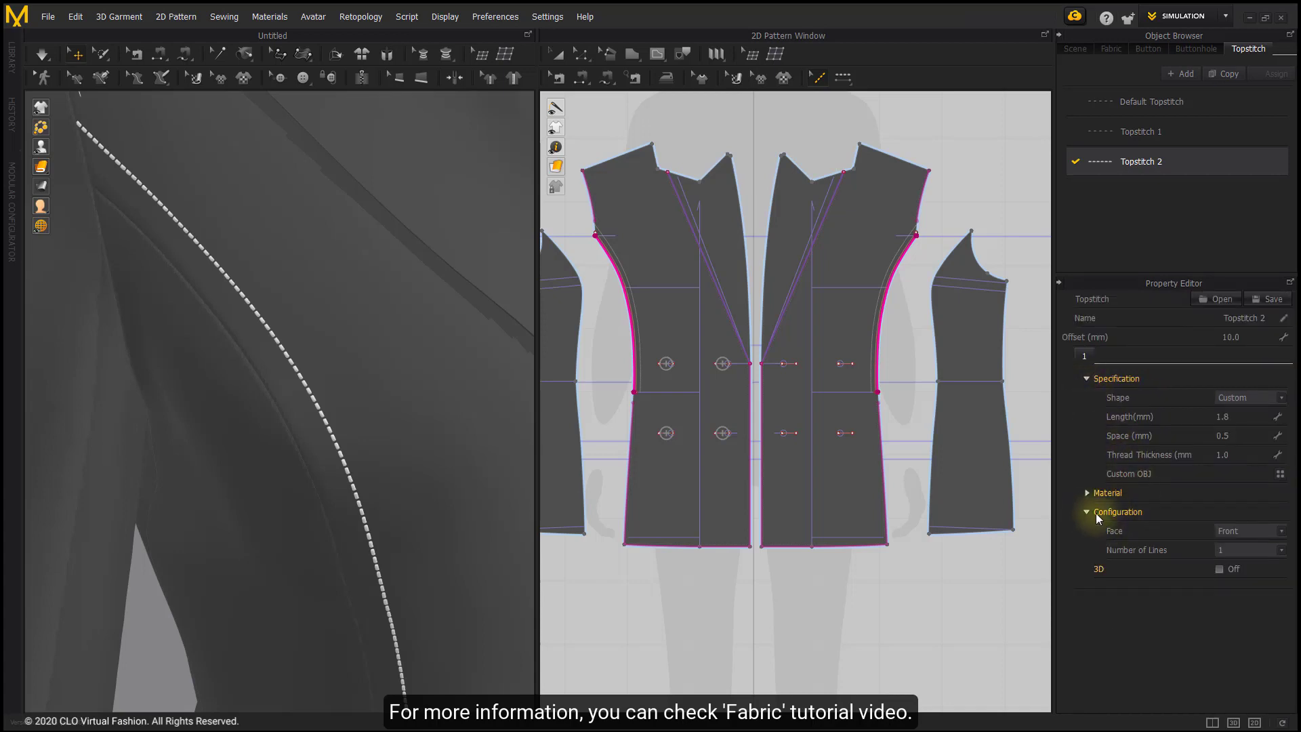
pyautogui.click(1250, 532)
pyautogui.click(1213, 492)
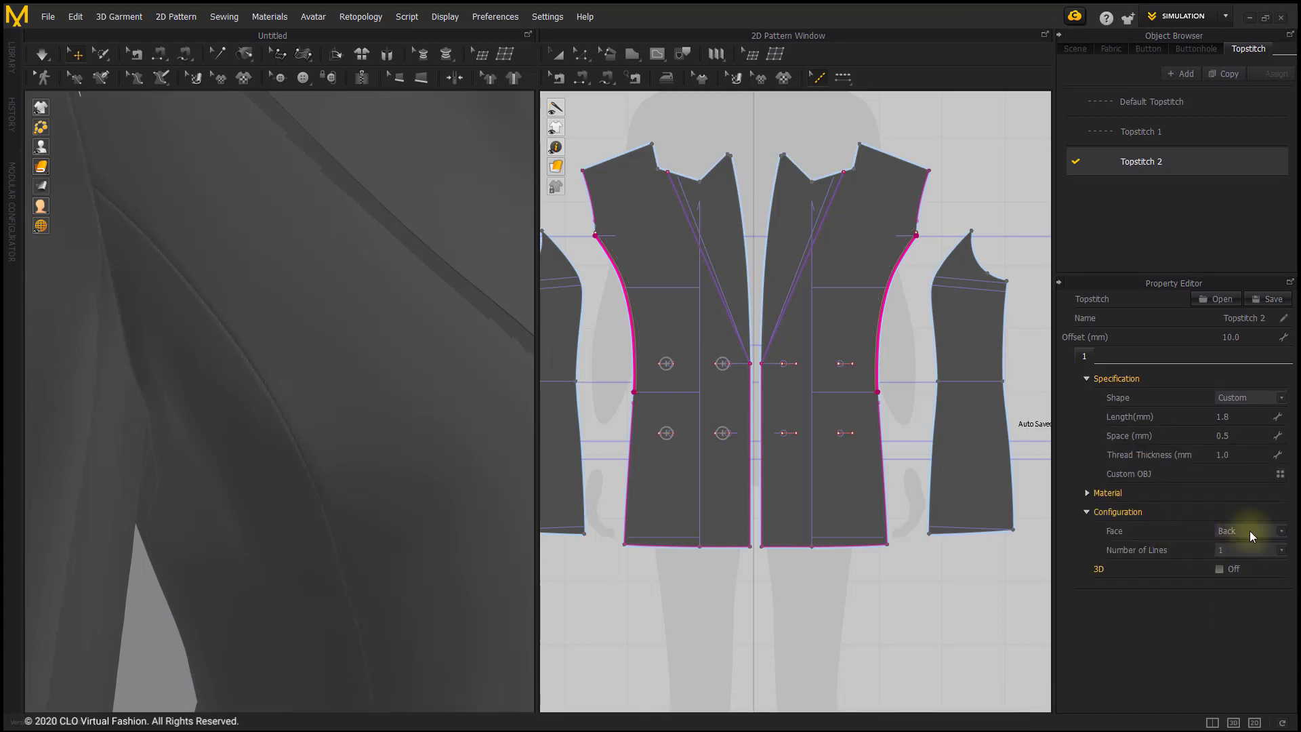
pyautogui.click(1250, 530)
pyautogui.click(1233, 504)
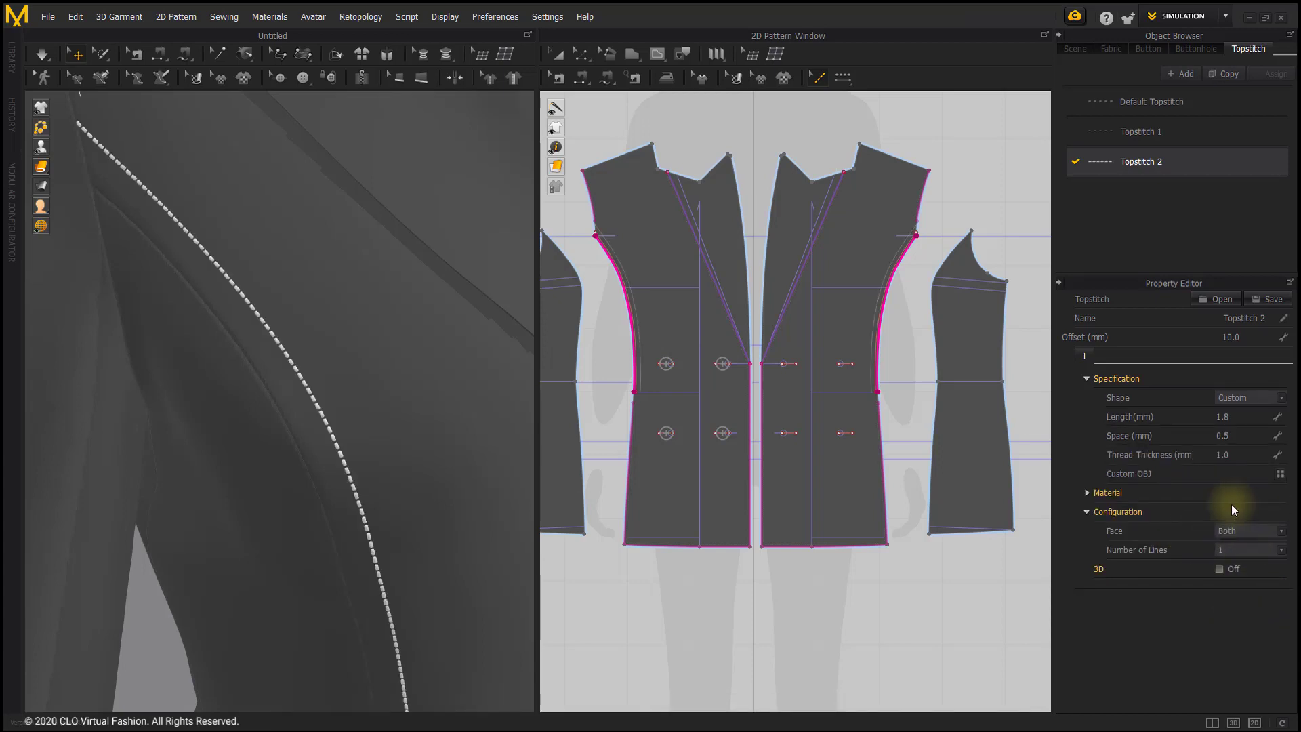
pyautogui.click(1231, 551)
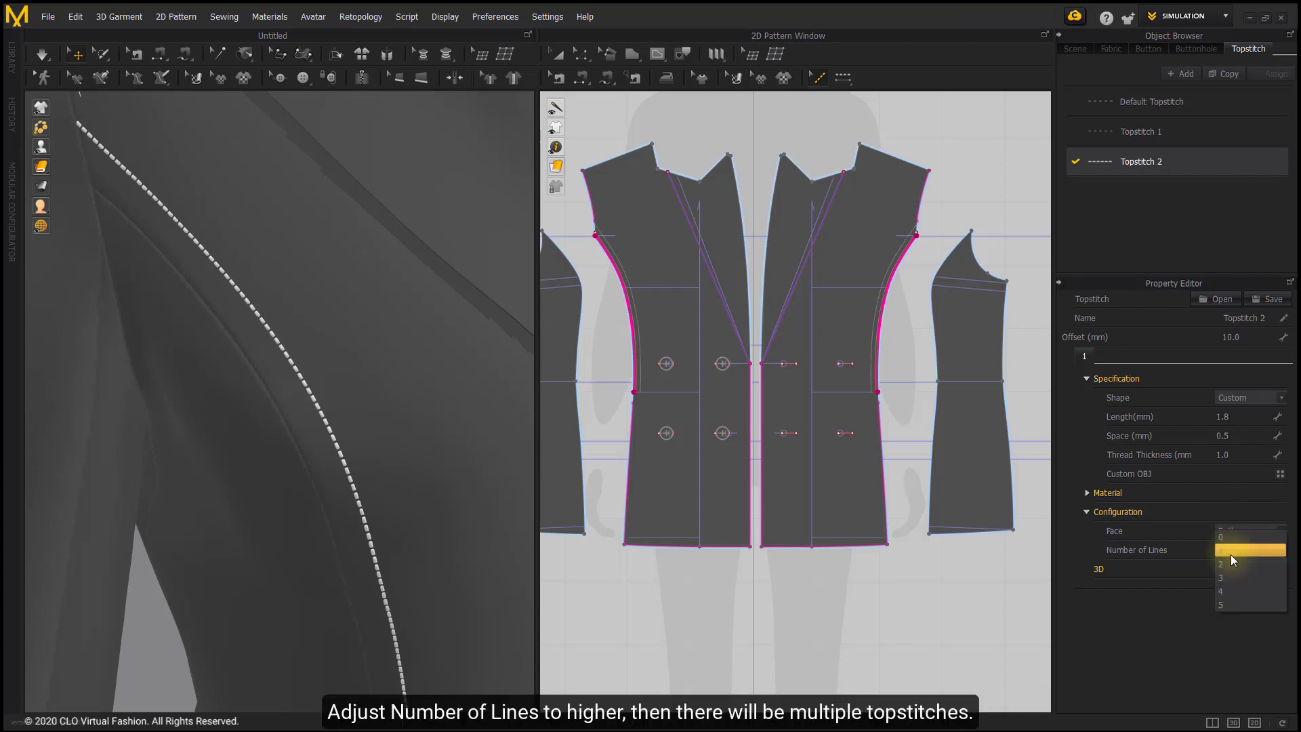
# Step: Set Number of Lines to 2, leave Distance at N/A, and space lines 2 mm apart
pyautogui.click(1234, 570)
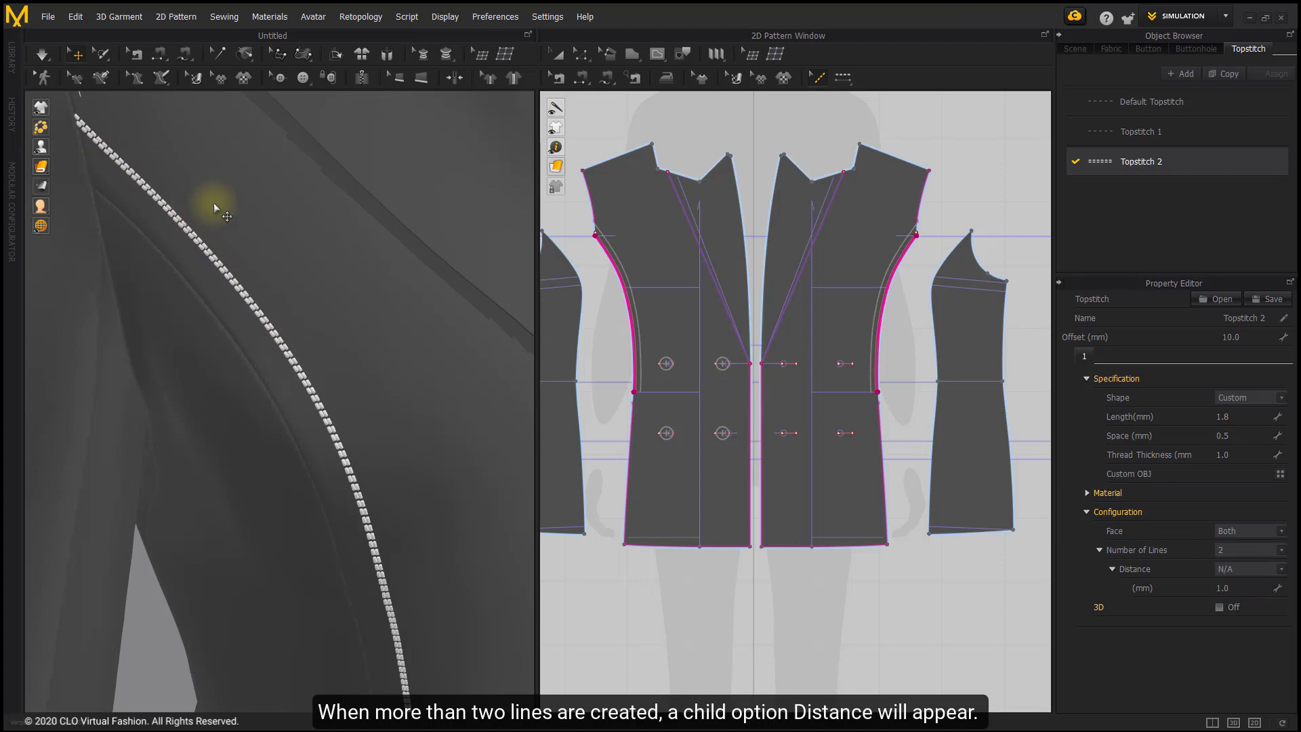
pyautogui.click(1227, 571)
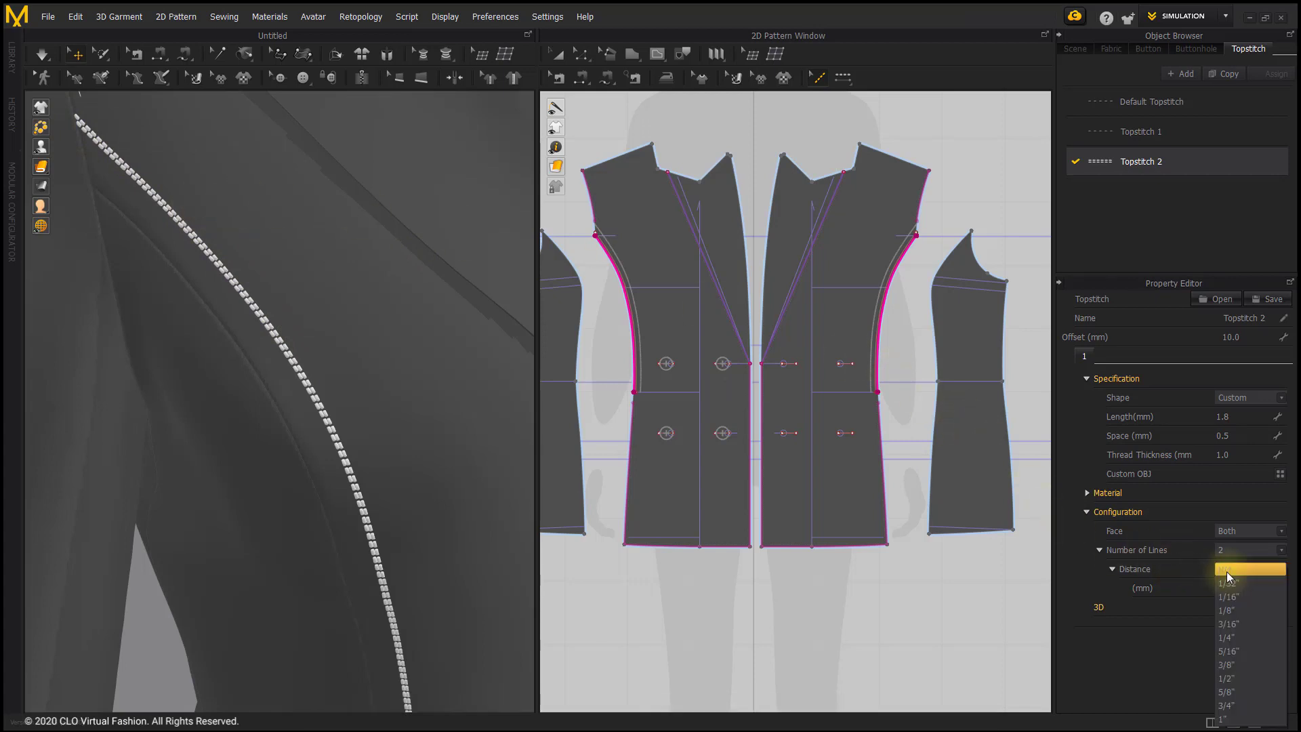
pyautogui.click(1227, 571)
pyautogui.doubleClick(1233, 586)
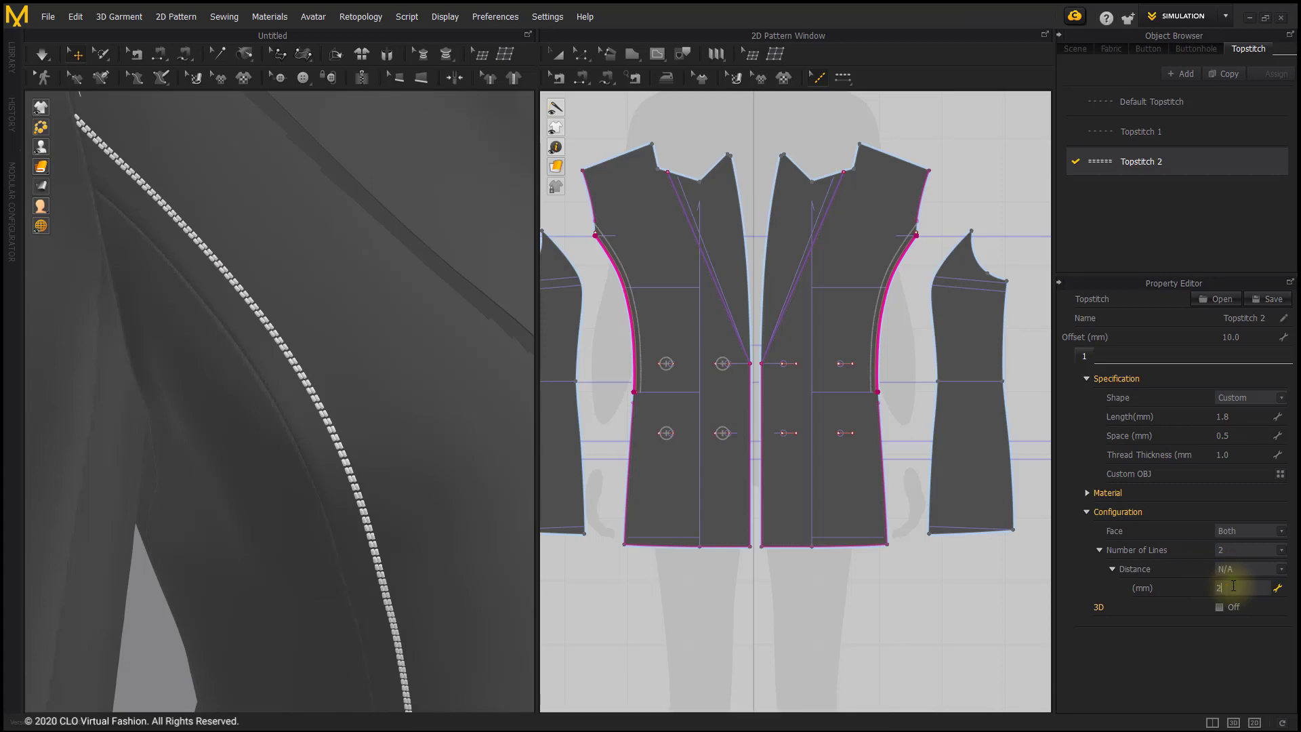
pyautogui.press('Return')
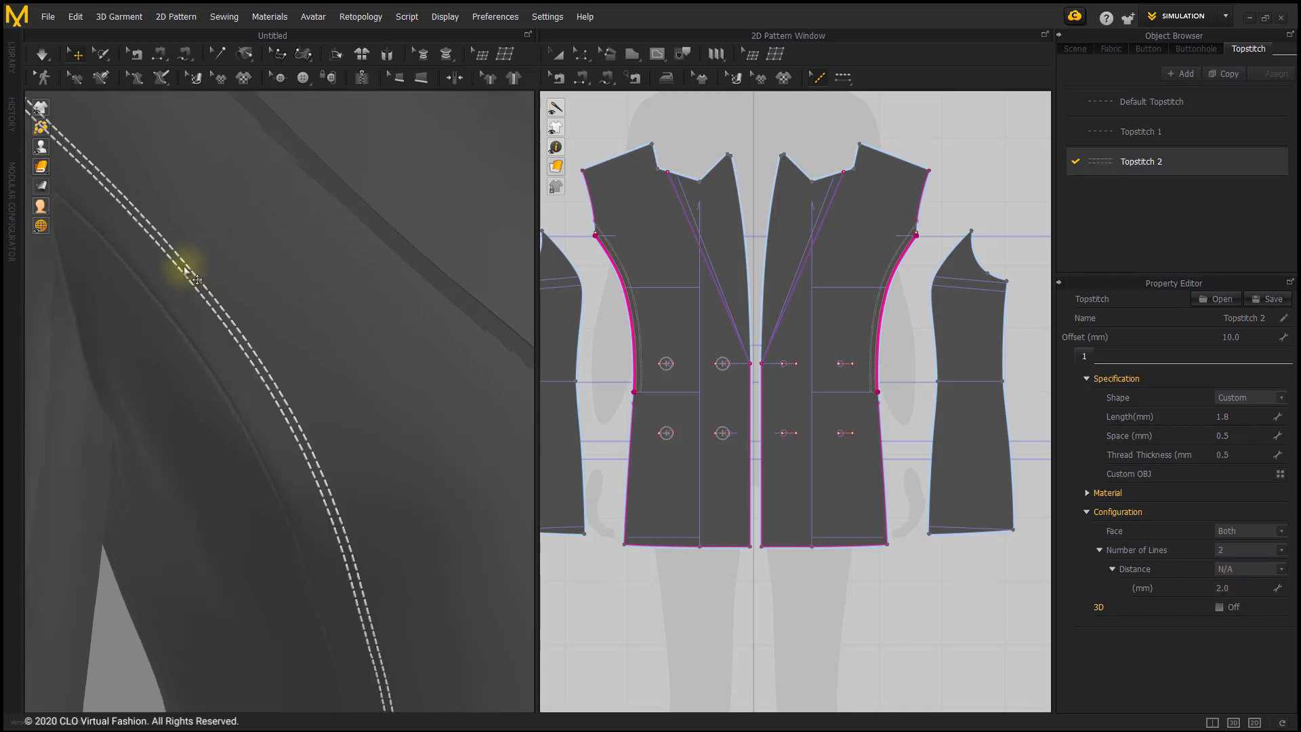
pyautogui.scroll(6, 239, 343)
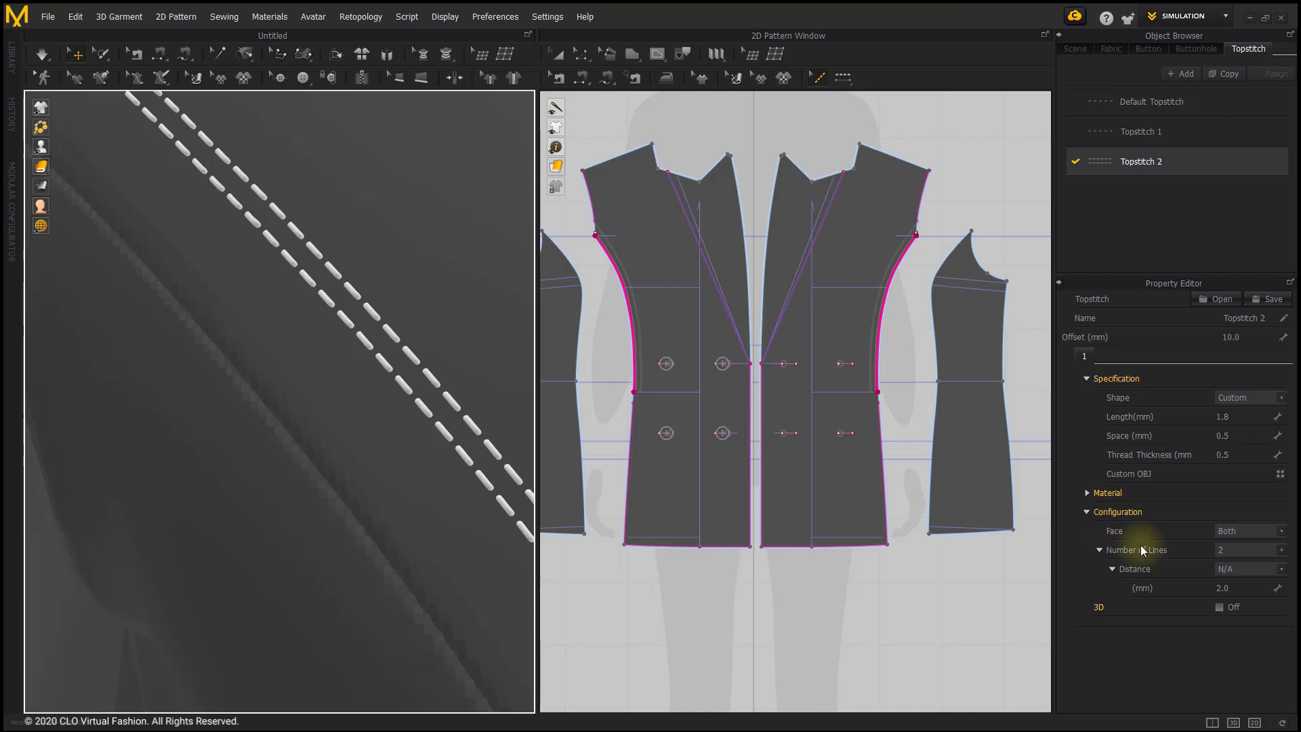
# Step: Tick 3D, drag Normal Map Intensity to 36, and set Thickness to 6 mm
pyautogui.click(1218, 607)
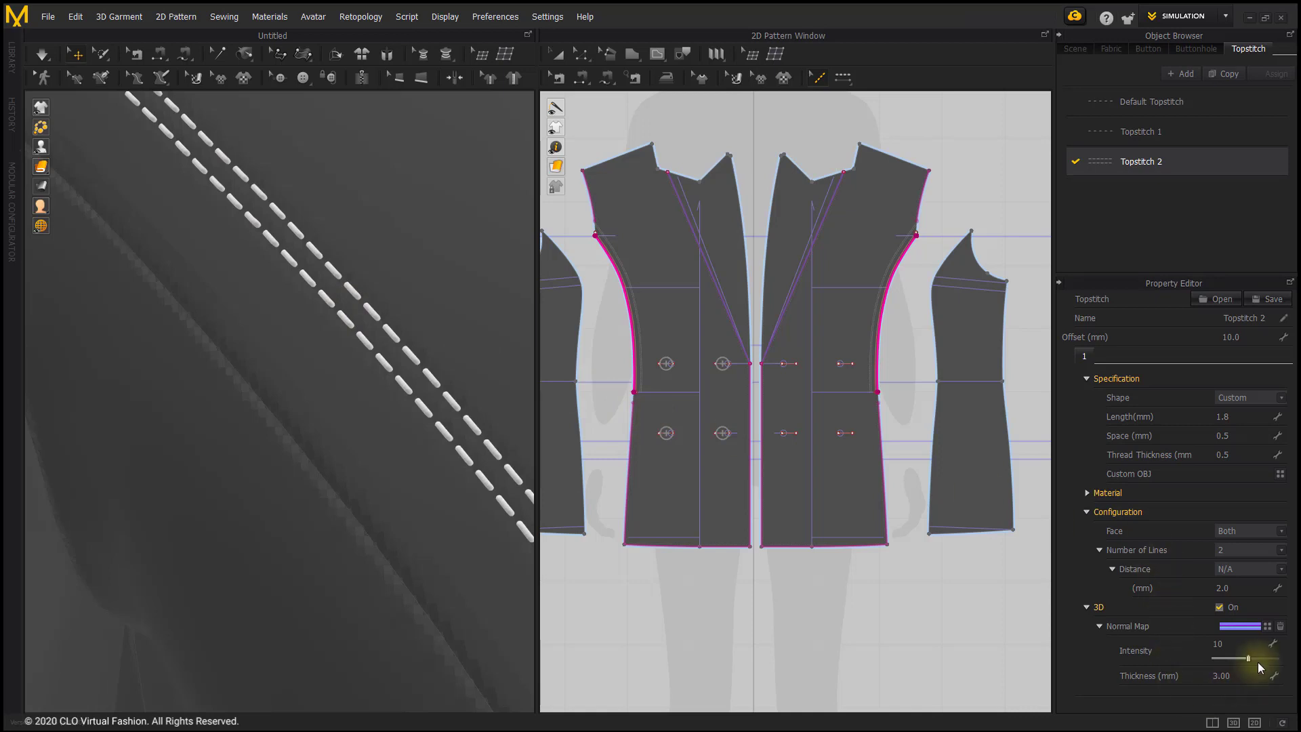
pyautogui.moveTo(1251, 658); pyautogui.dragTo(1259, 659)
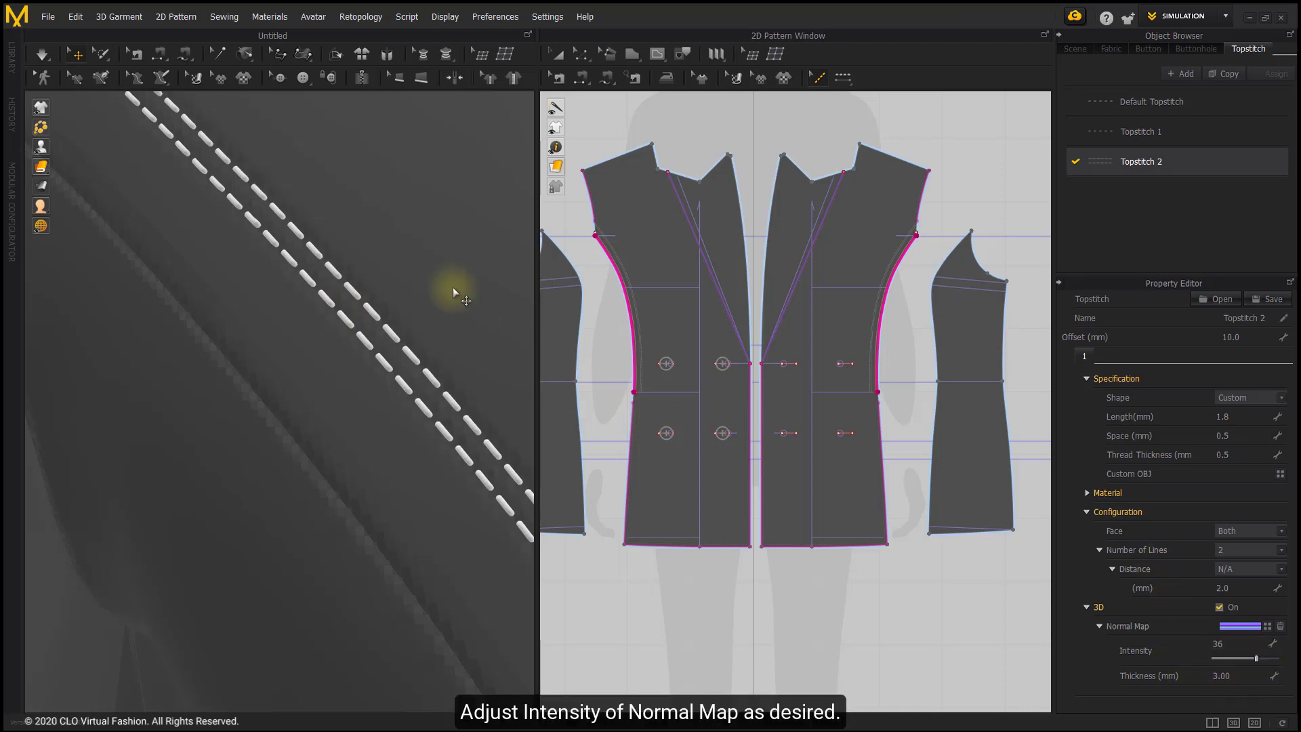
pyautogui.scroll(-2, 338, 329)
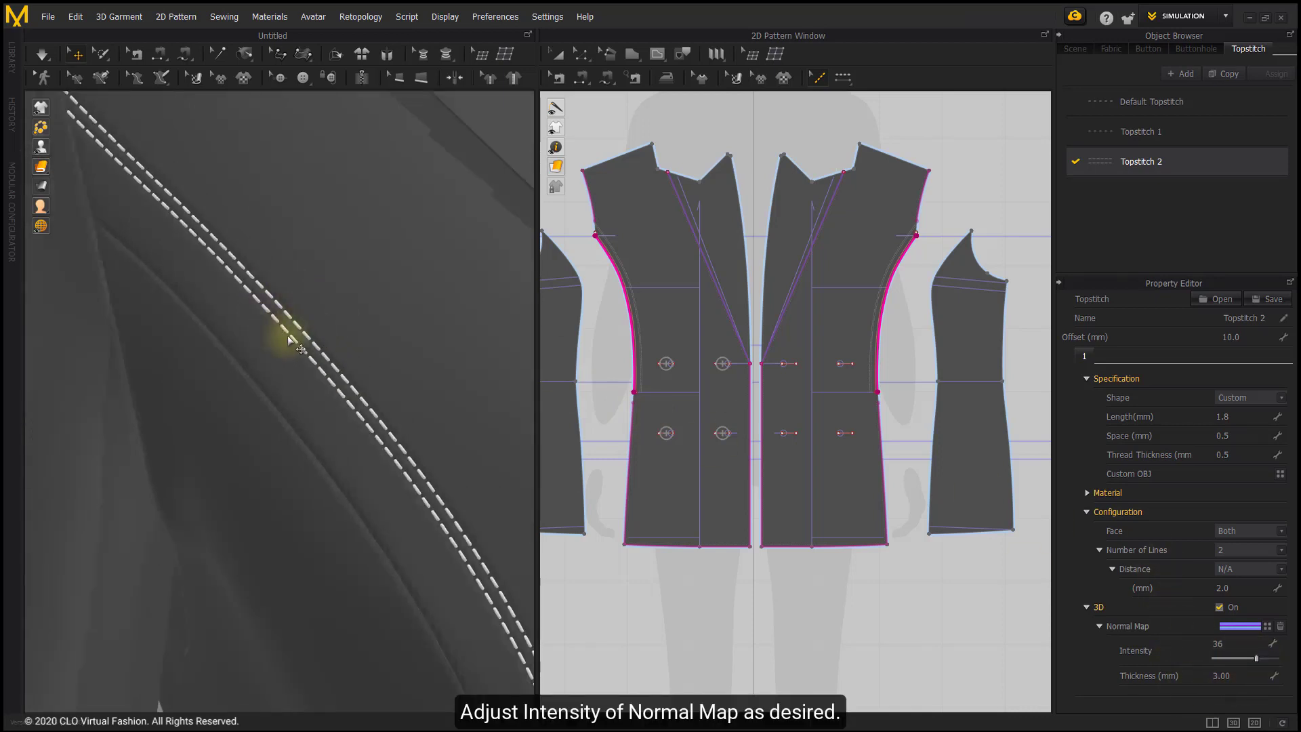
pyautogui.scroll(5, 324, 294)
pyautogui.moveTo(333, 335); pyautogui.dragTo(204, 475, button='middle')
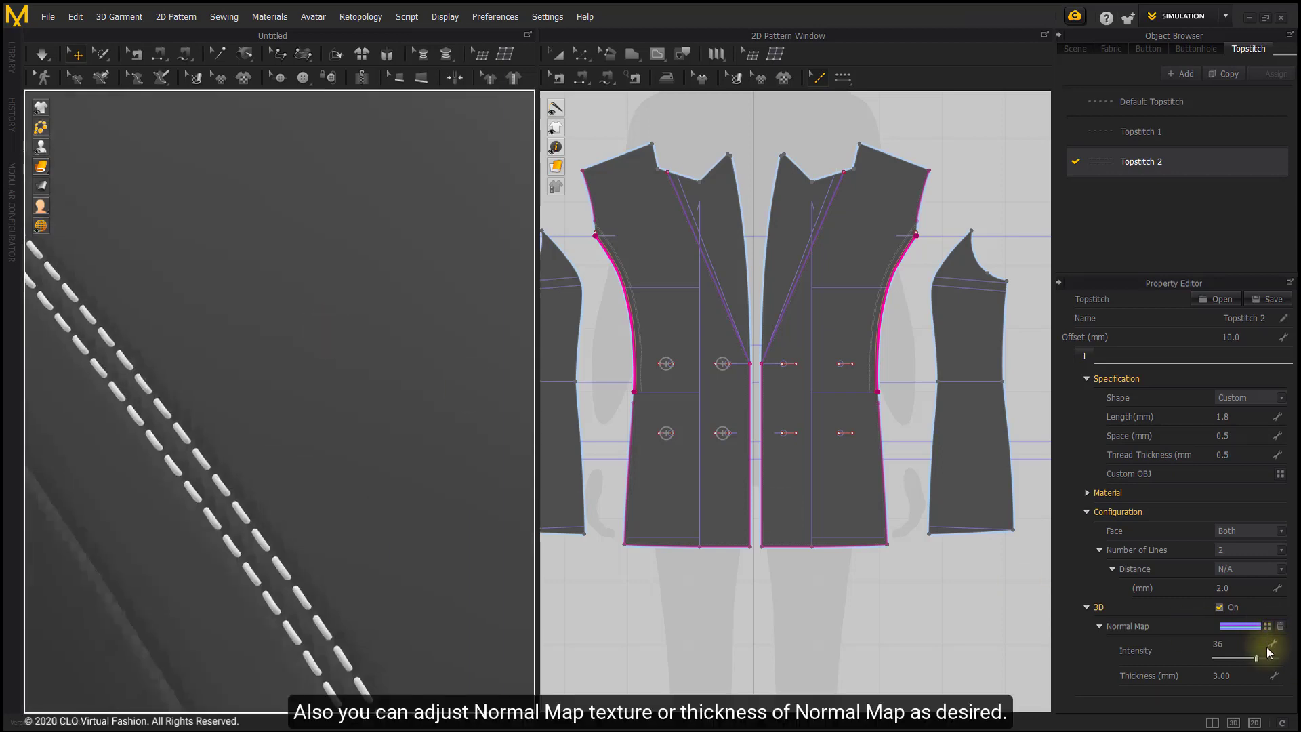
pyautogui.click(1246, 676)
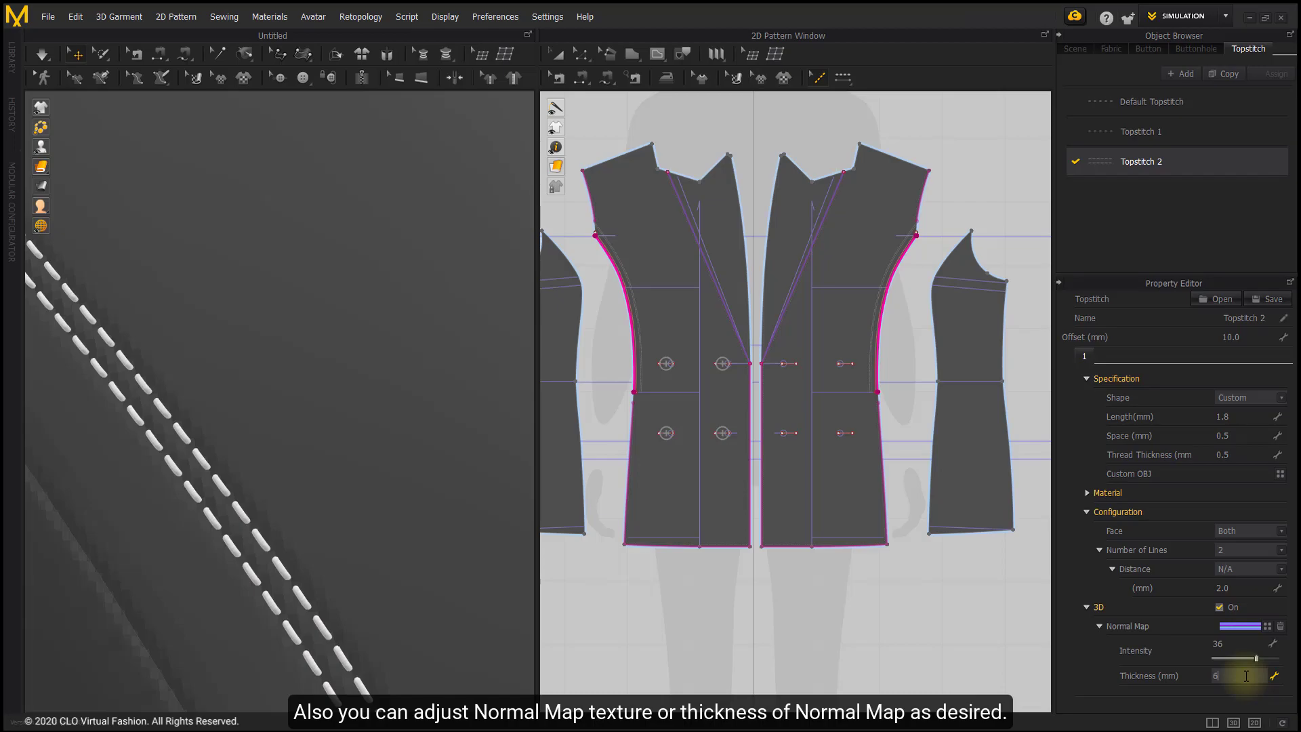
pyautogui.write('6')
pyautogui.press('Return')
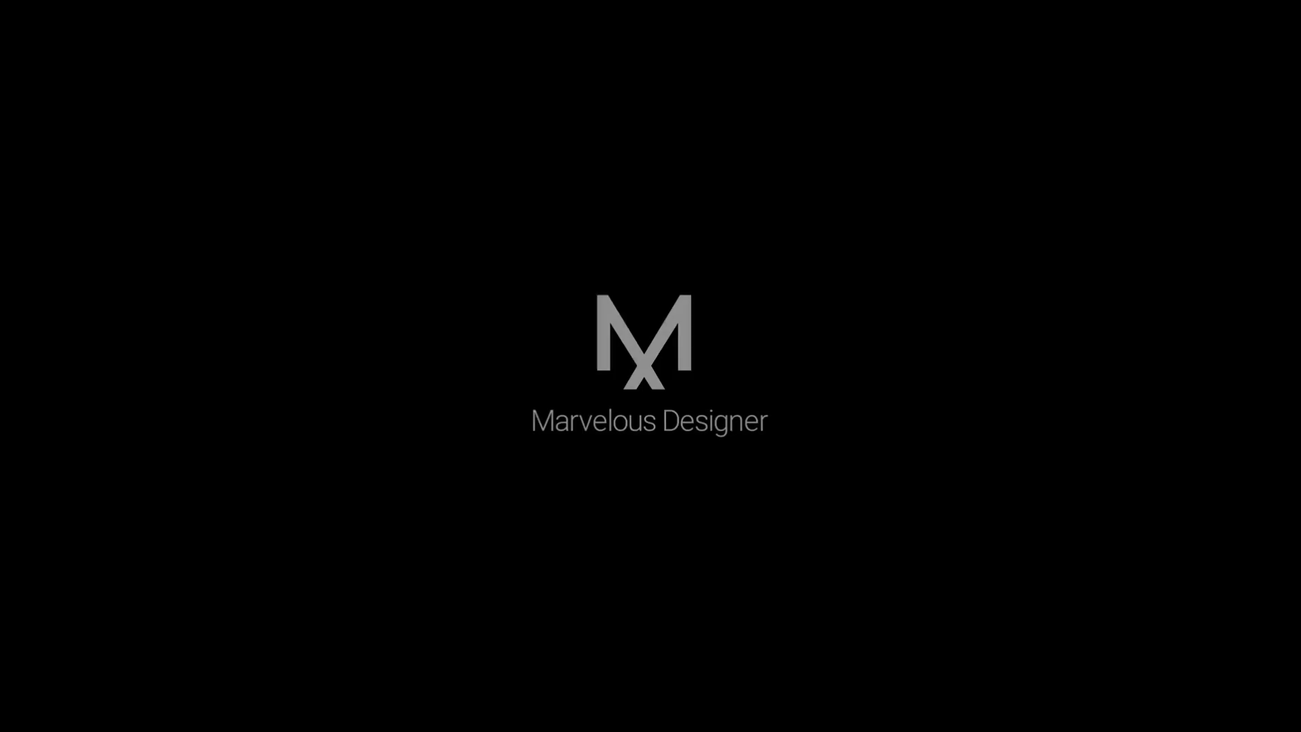